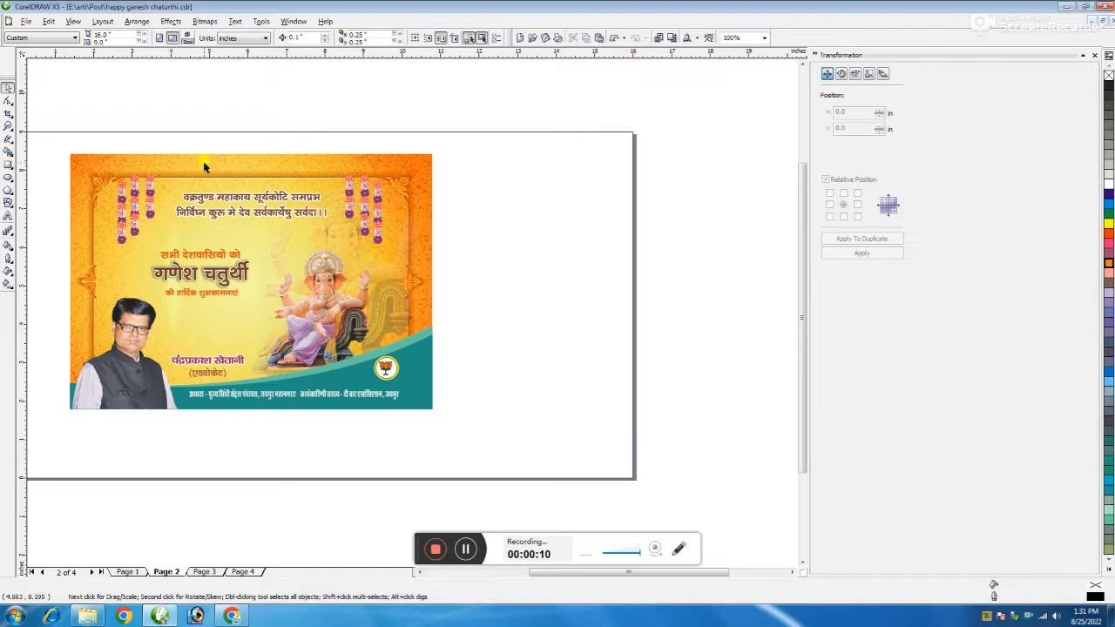
Place a copy of the orange ornamental background beside the finished Ganesh Chaturthi design.
{"action": "left_click_drag", "start_coordinate": [246, 162], "coordinate": [654, 159]}
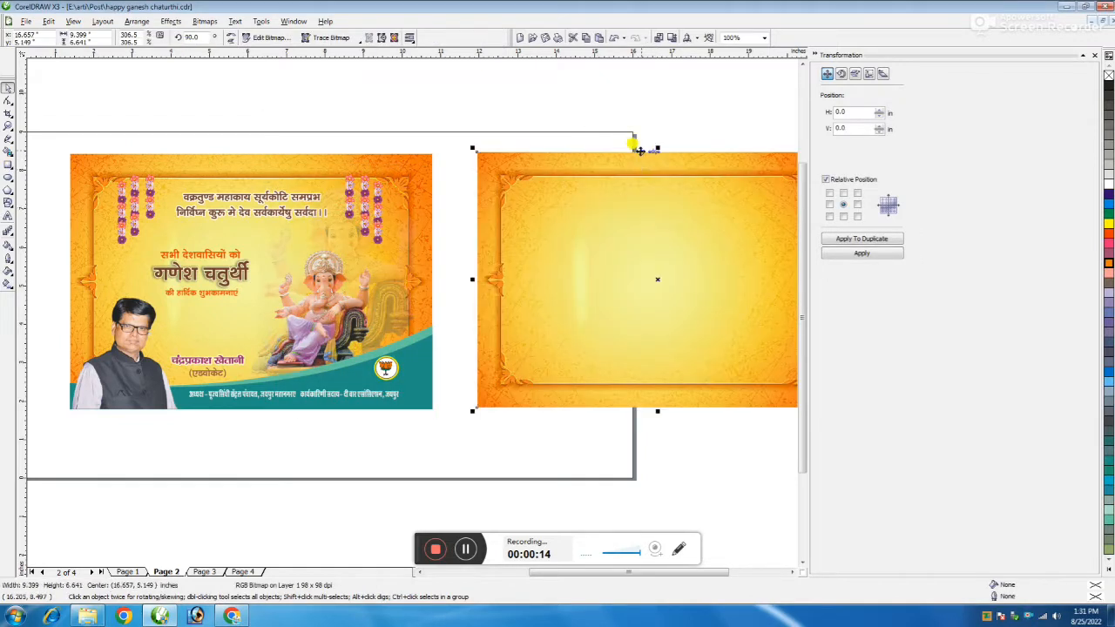
{"action": "left_click", "coordinate": [766, 513]}
{"action": "left_click", "coordinate": [792, 573]}
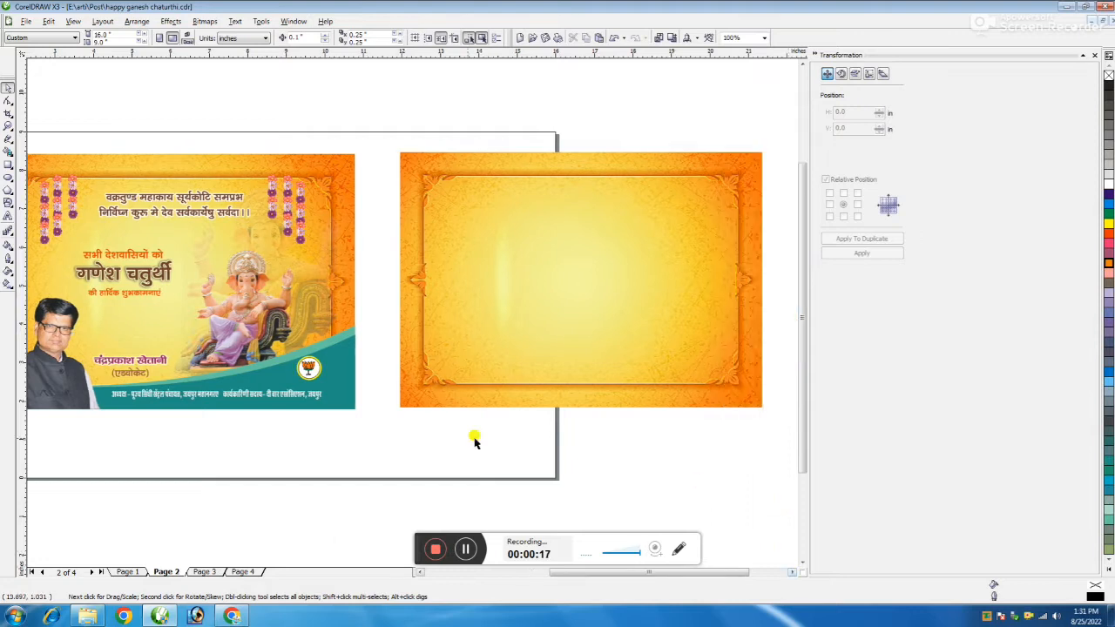
Copy the two-line Sanskrit verse from the finished design to the top centre of the new background.
{"action": "left_click", "coordinate": [214, 217]}
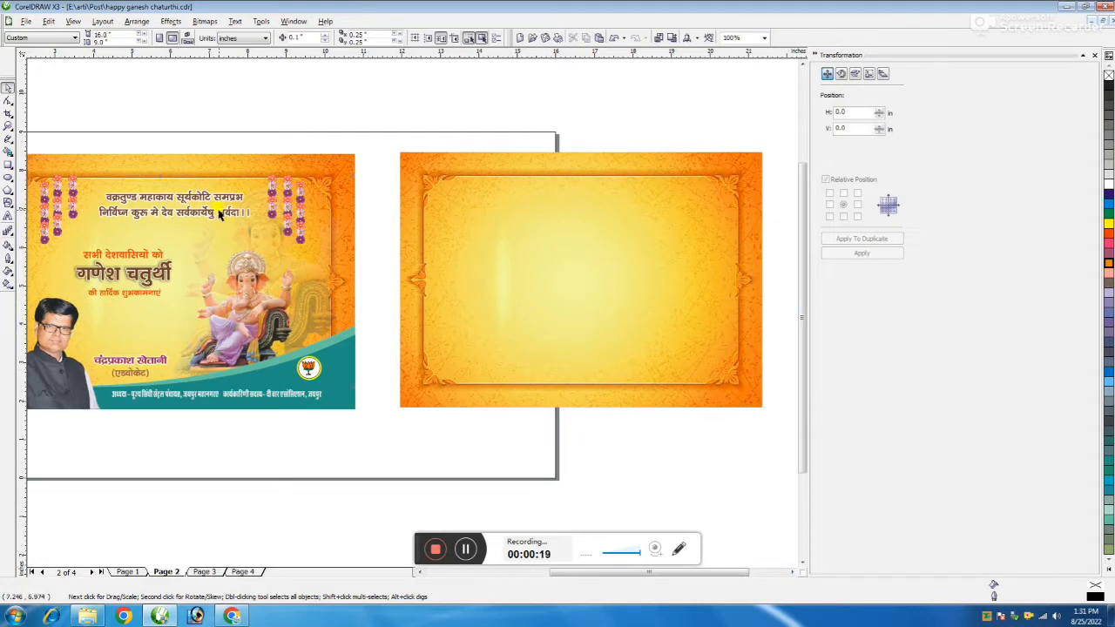
{"action": "left_click", "coordinate": [123, 216]}
{"action": "left_click_drag", "start_coordinate": [123, 216], "coordinate": [533, 212]}
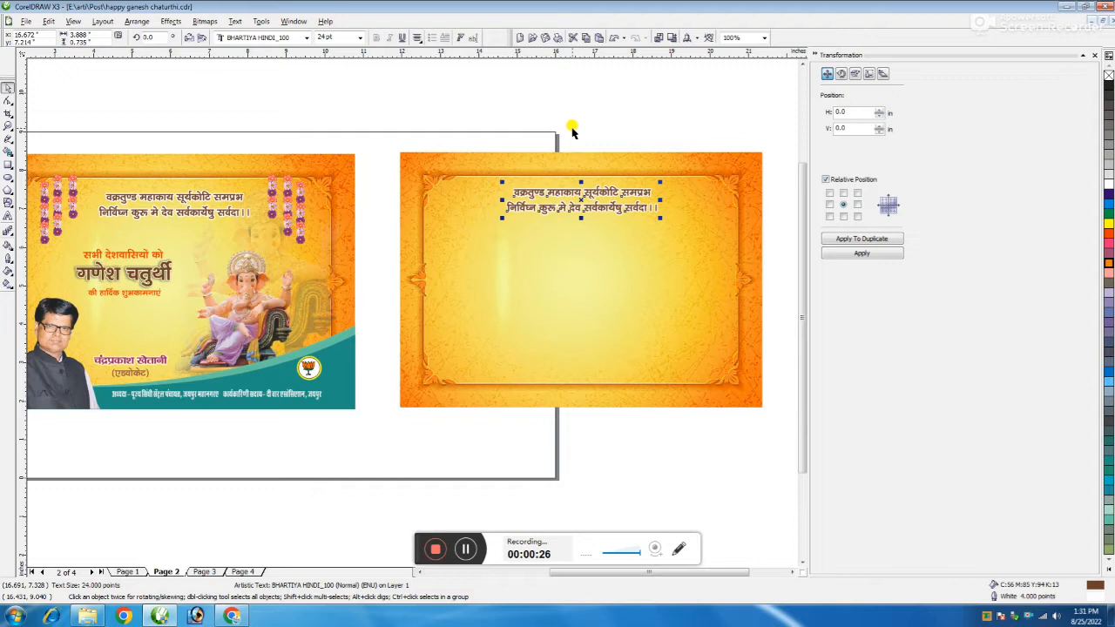
{"action": "left_click", "coordinate": [528, 517]}
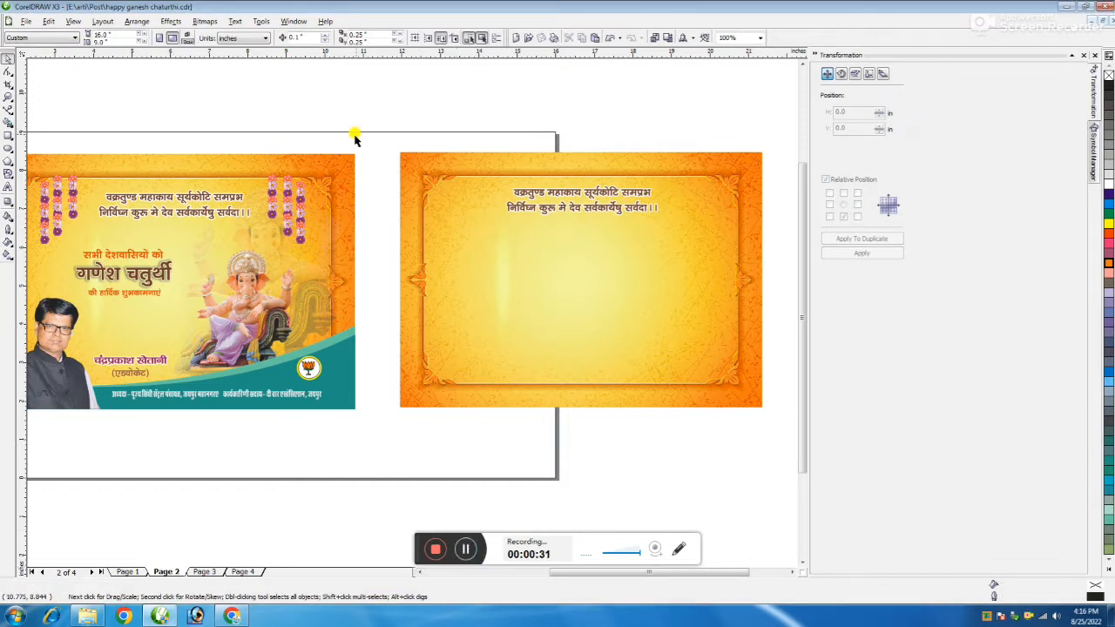
Copy the flower garlands to the new background's upper right corner and add a mirrored set at its upper left.
{"action": "left_click_drag", "start_coordinate": [378, 116], "coordinate": [272, 261]}
{"action": "left_click_drag", "start_coordinate": [286, 214], "coordinate": [710, 212]}
{"action": "left_click", "coordinate": [660, 112]}
{"action": "left_click_drag", "start_coordinate": [652, 110], "coordinate": [746, 277]}
{"action": "left_click_drag", "start_coordinate": [696, 222], "coordinate": [478, 230]}
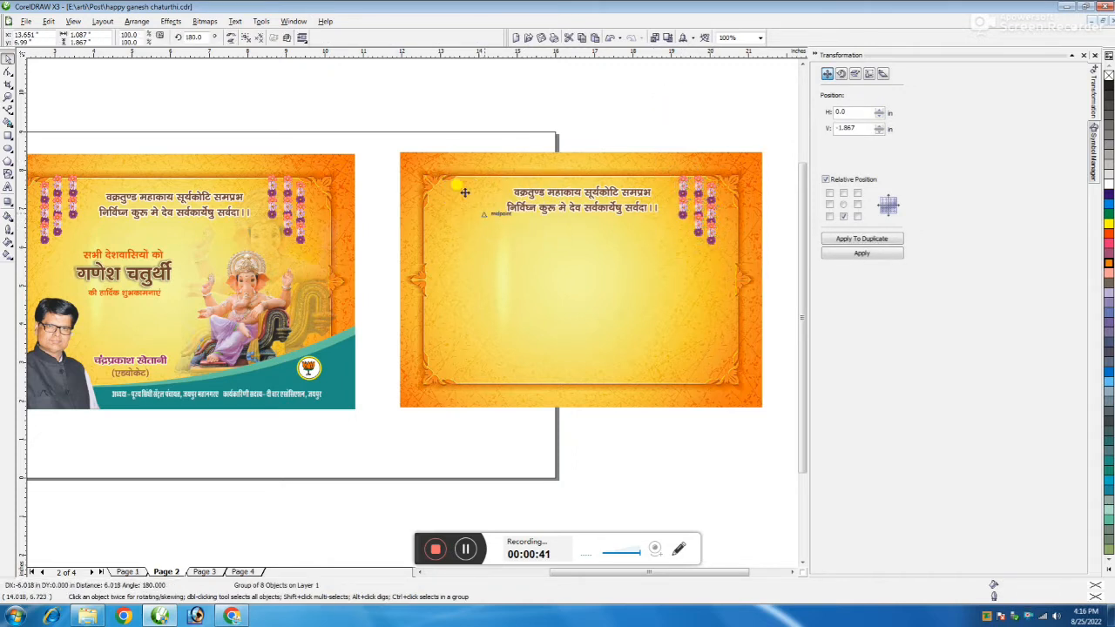
{"action": "left_click", "coordinate": [233, 37]}
{"action": "left_click", "coordinate": [471, 87]}
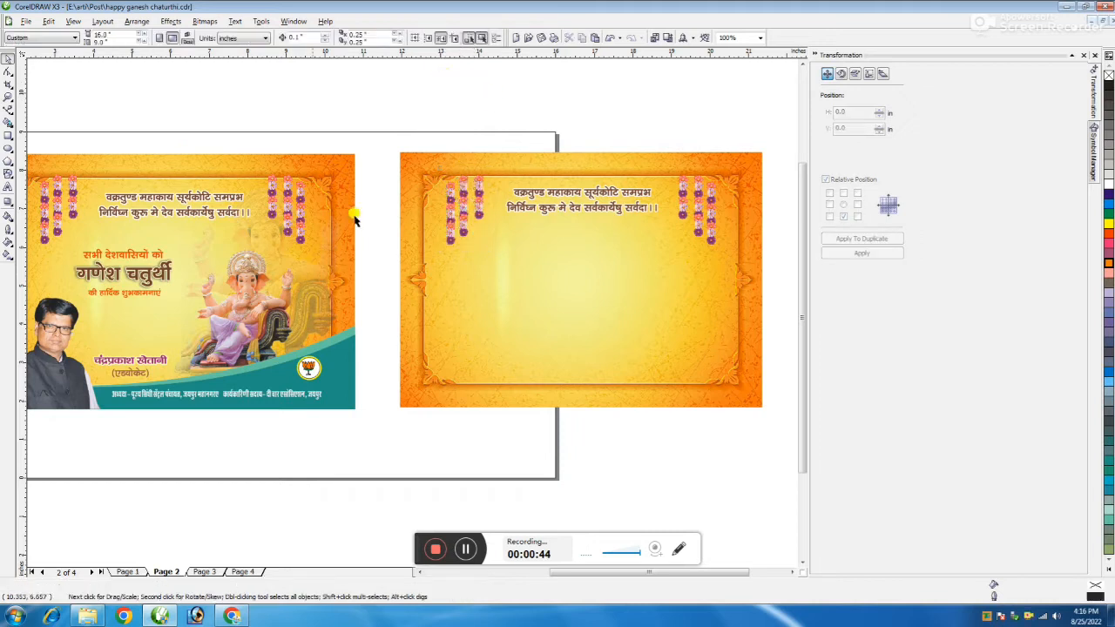
Copy the solid Ganesha image from the finished design onto the right half of the new background.
{"action": "left_click", "coordinate": [281, 293]}
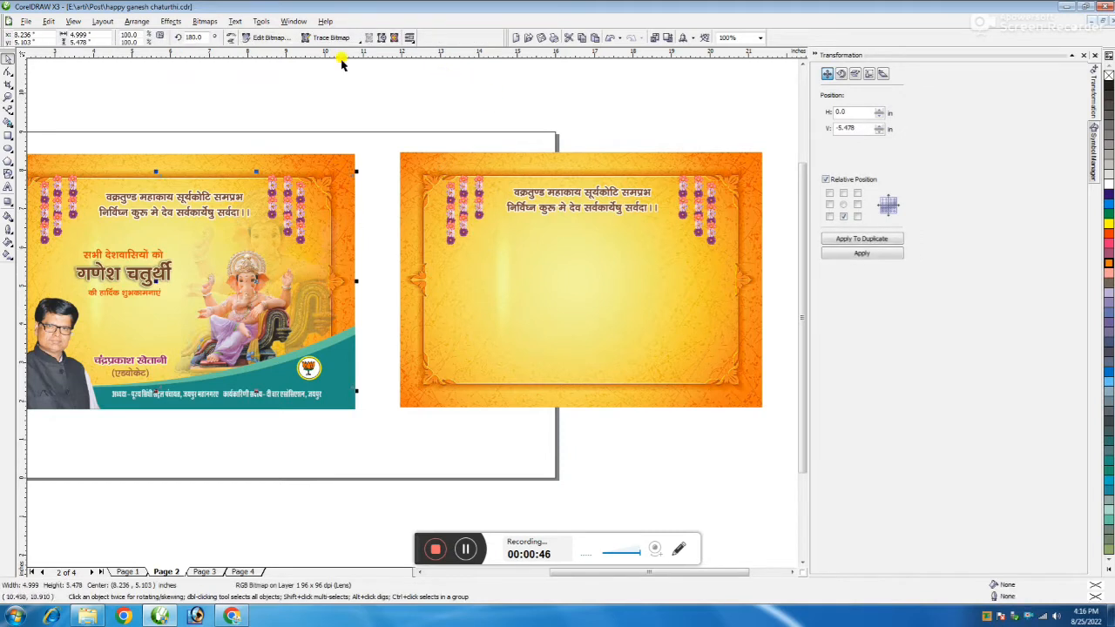
{"action": "left_click", "coordinate": [249, 294]}
{"action": "left_click", "coordinate": [240, 326]}
{"action": "left_click", "coordinate": [292, 449]}
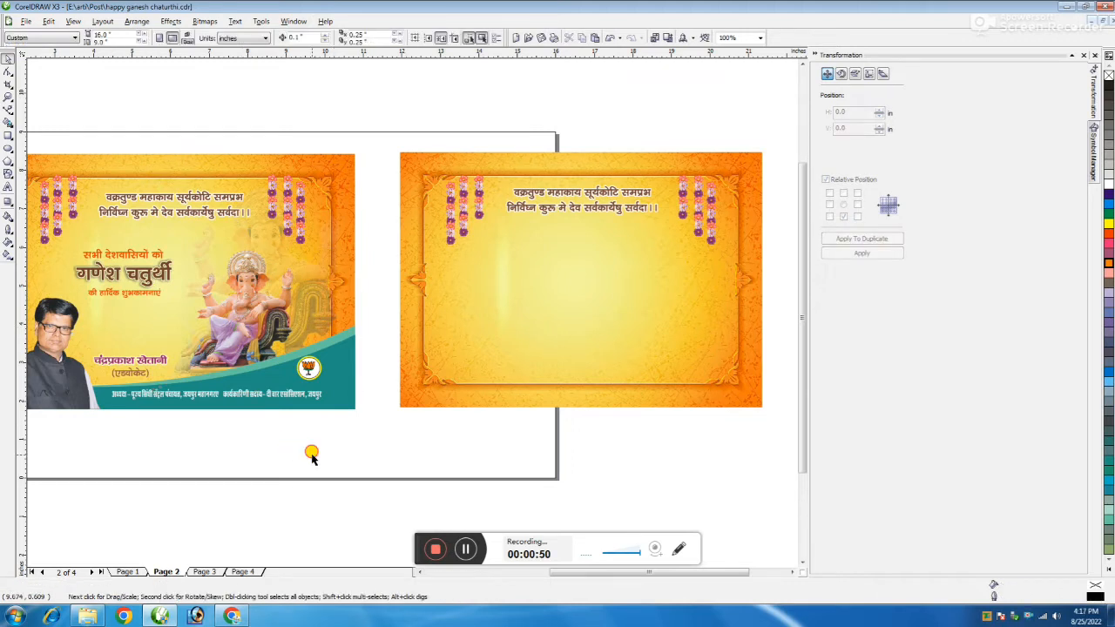
{"action": "left_click_drag", "start_coordinate": [312, 455], "coordinate": [176, 227]}
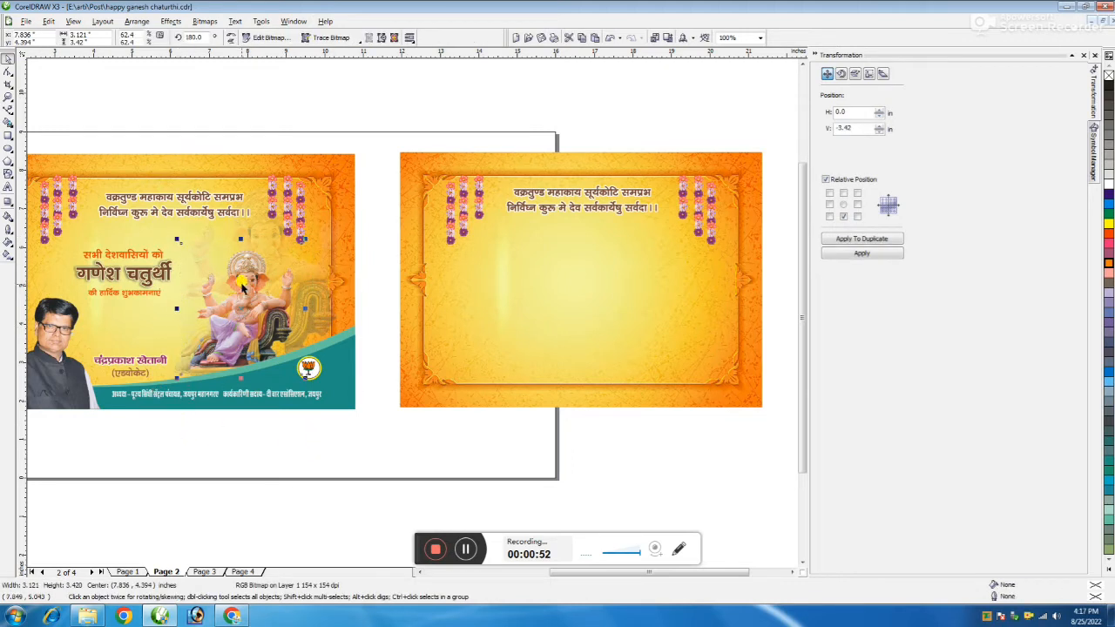
{"action": "left_click_drag", "start_coordinate": [233, 303], "coordinate": [647, 299]}
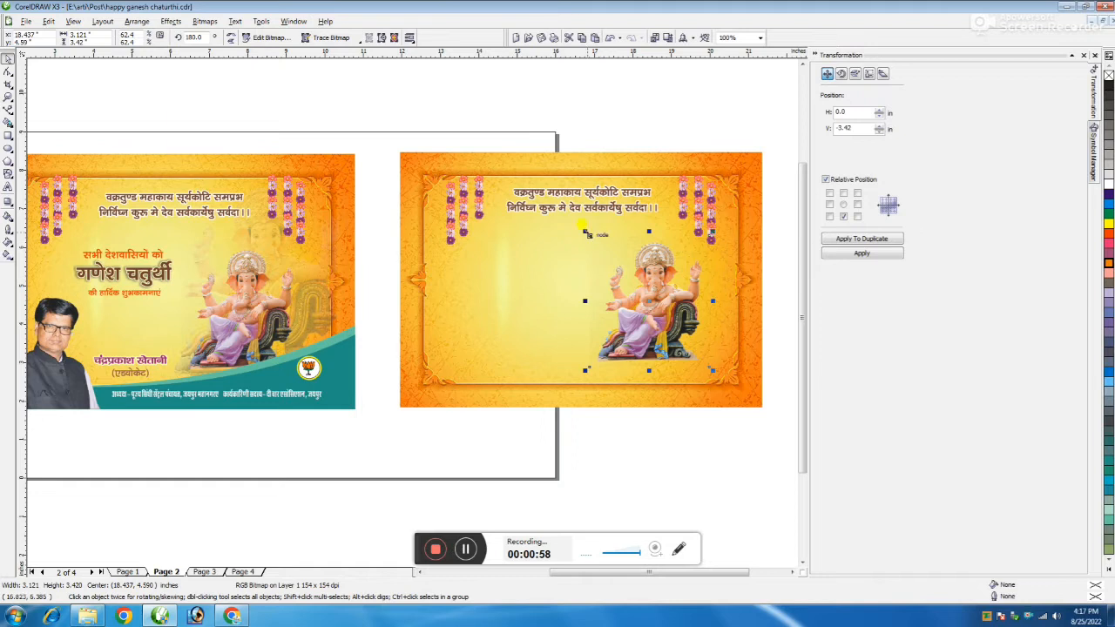
Enlarge the copied Ganesha to about 4.6 by 5.04 in and place a duplicate below the new background's lower left area.
{"action": "left_click_drag", "start_coordinate": [584, 229], "coordinate": [572, 184]}
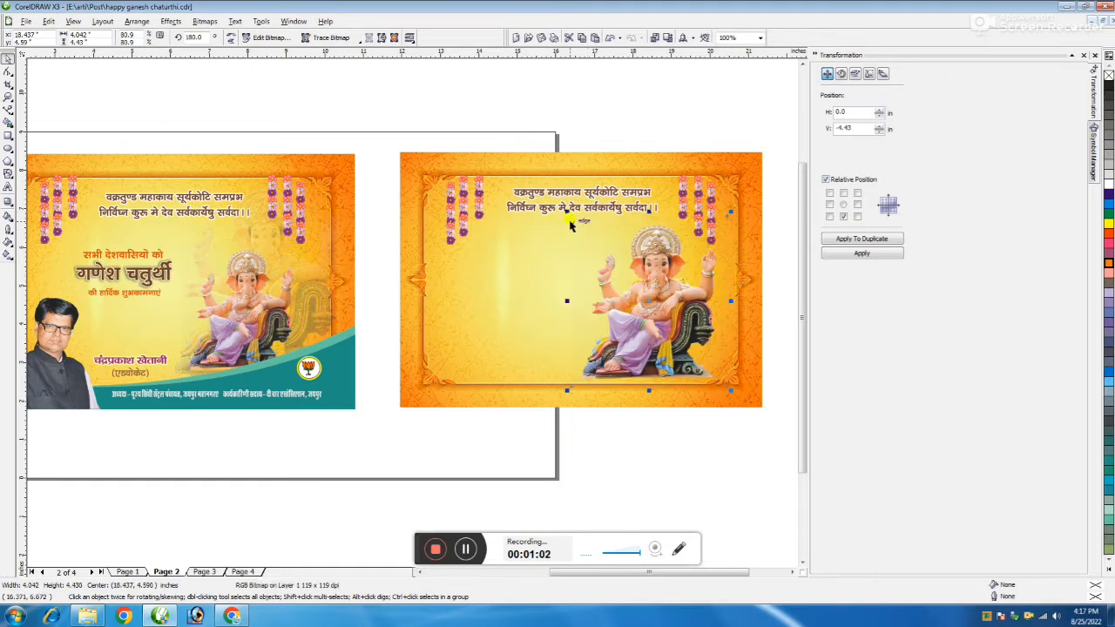
{"action": "left_click_drag", "start_coordinate": [570, 220], "coordinate": [544, 175]}
{"action": "left_click_drag", "start_coordinate": [649, 289], "coordinate": [460, 407]}
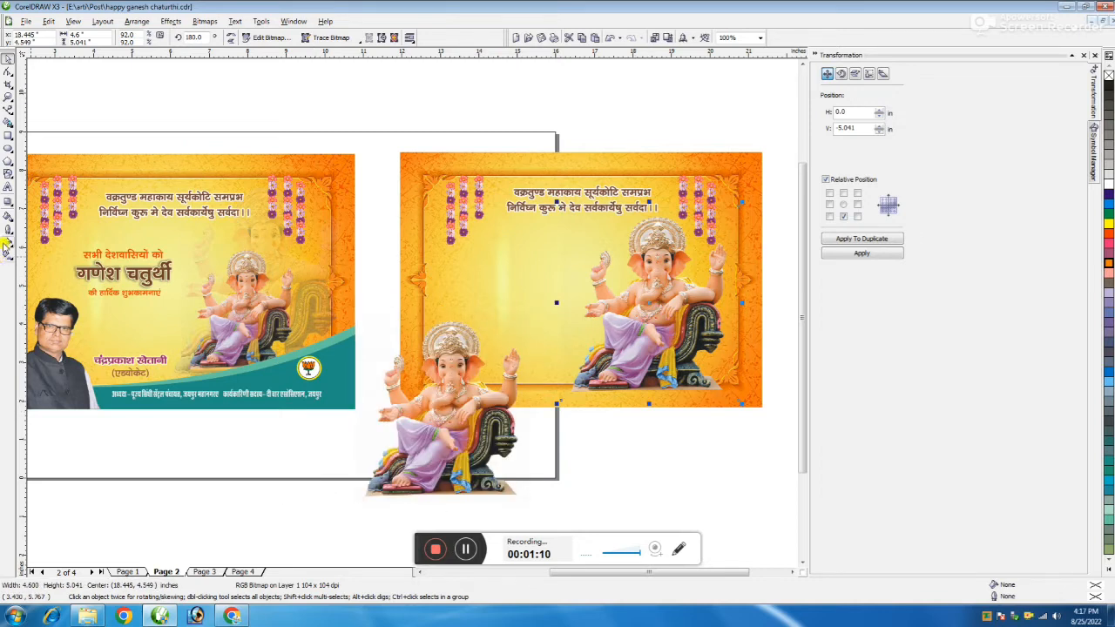
Apply a Uniform transparency of 85 to the large Ganesha on the new background.
{"action": "left_click", "coordinate": [12, 206]}
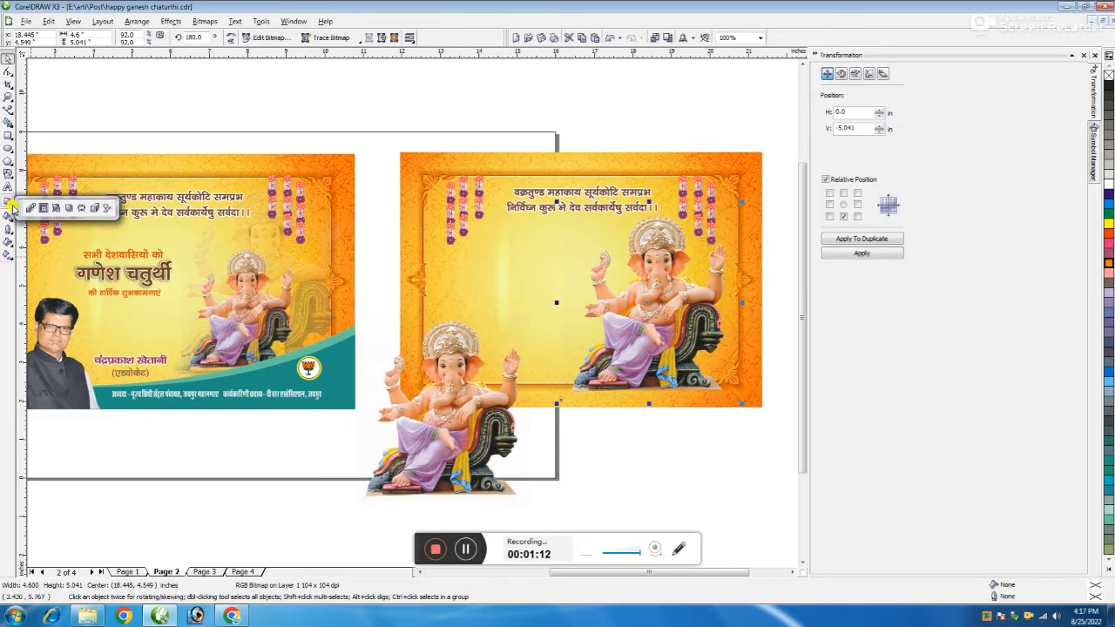
{"action": "left_click", "coordinate": [106, 208]}
{"action": "left_click", "coordinate": [65, 38]}
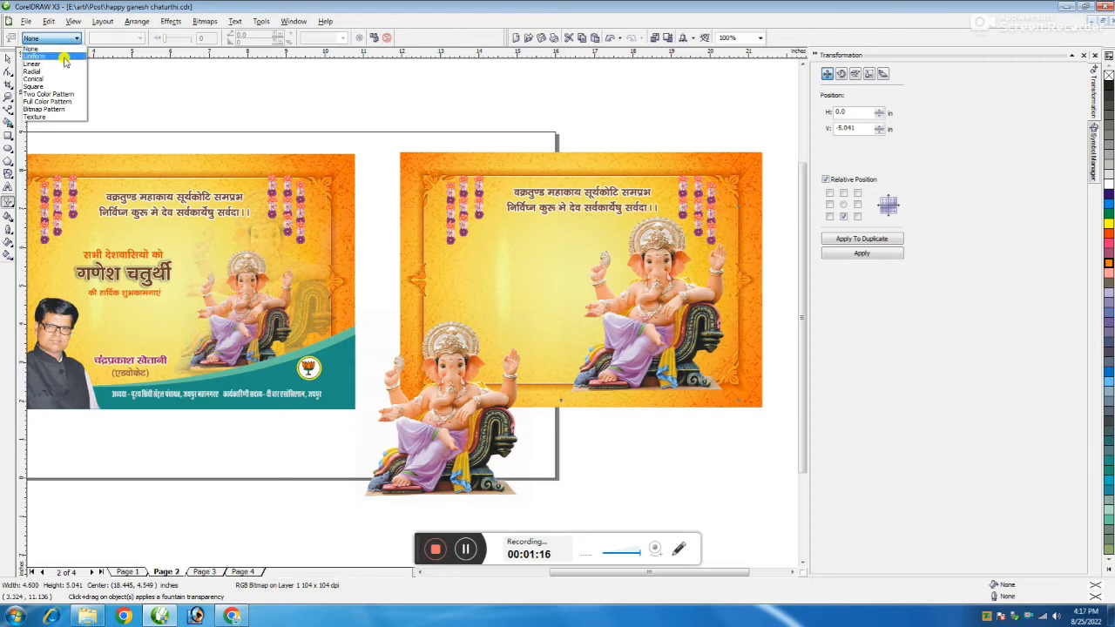
{"action": "left_click", "coordinate": [35, 56]}
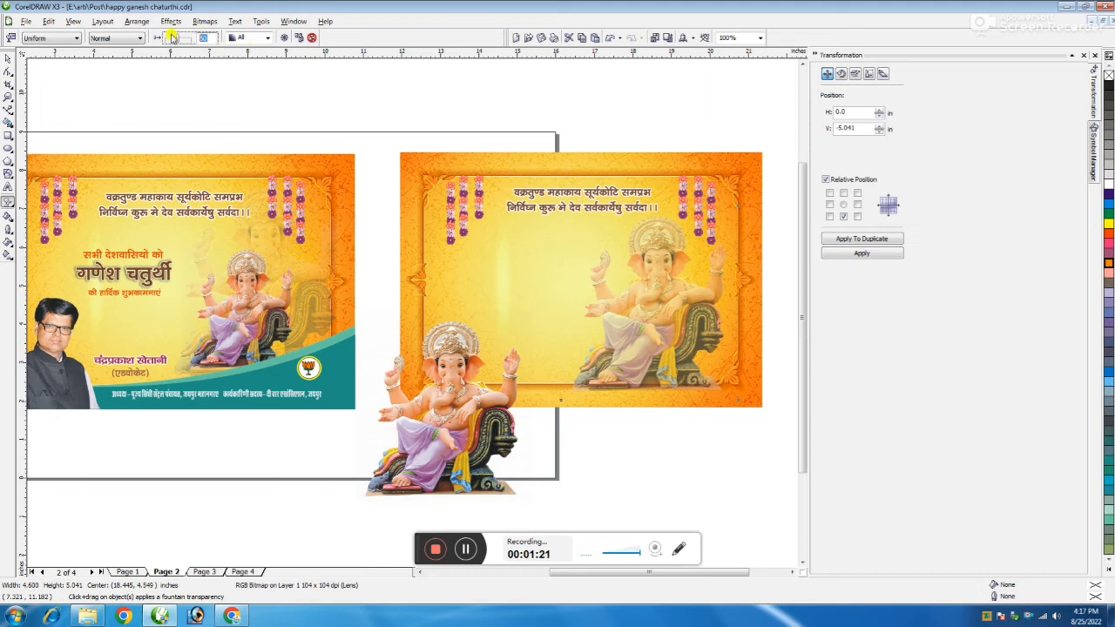
{"action": "key", "text": "Return"}
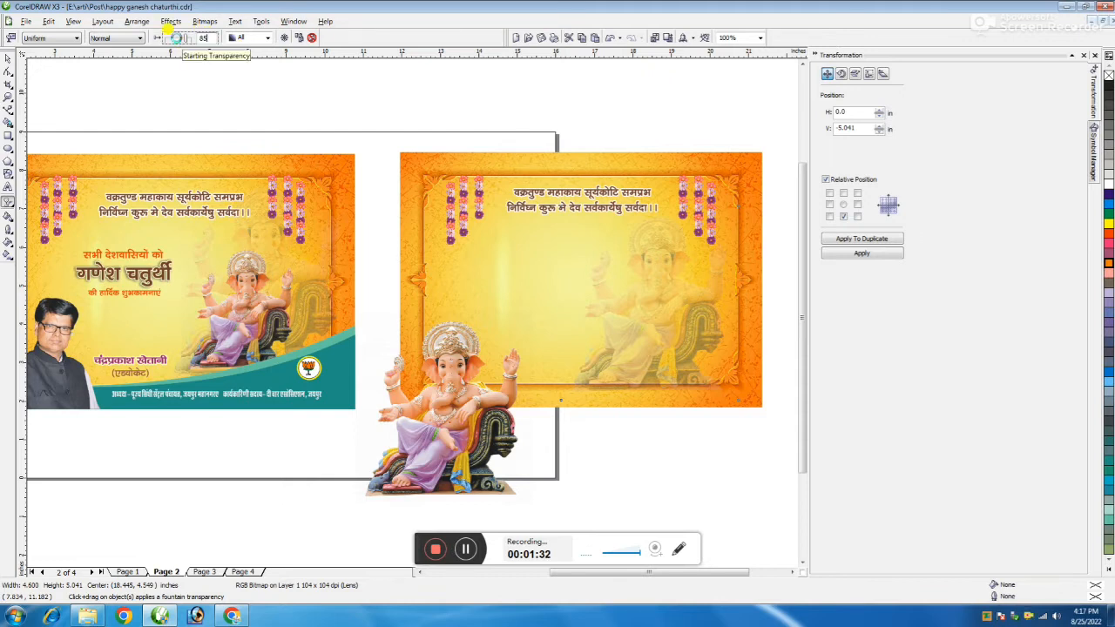
{"action": "left_click", "coordinate": [8, 58]}
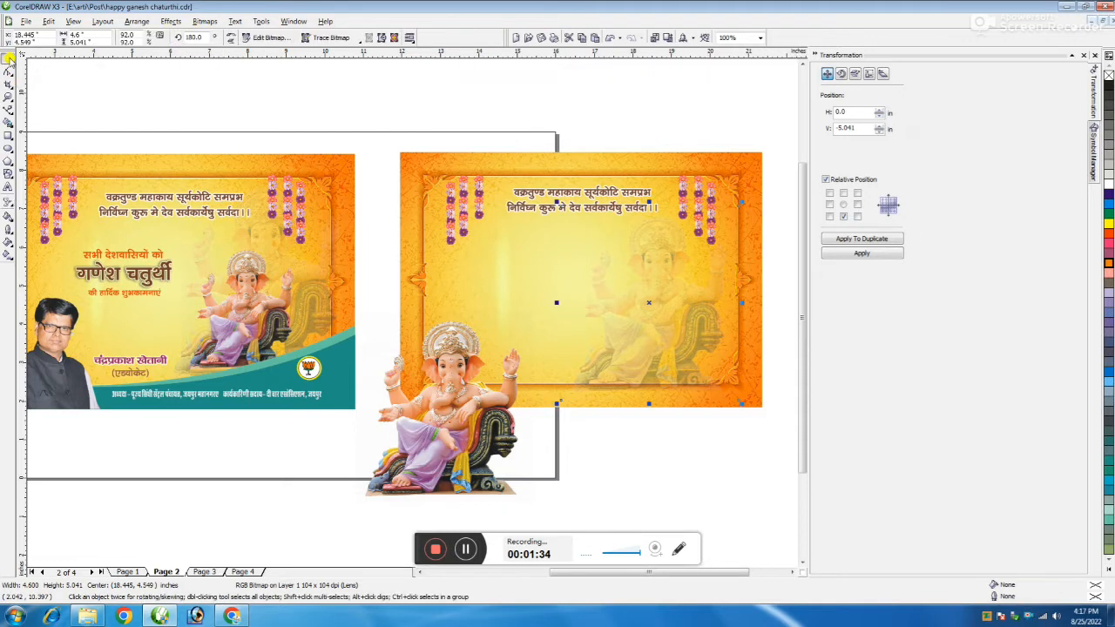
Place another solid Ganesha copy over the faded one and shrink it to about 2.73 by 2.99 in.
{"action": "left_click", "coordinate": [659, 510]}
{"action": "left_click", "coordinate": [642, 372]}
{"action": "left_click_drag", "start_coordinate": [440, 425], "coordinate": [645, 319]}
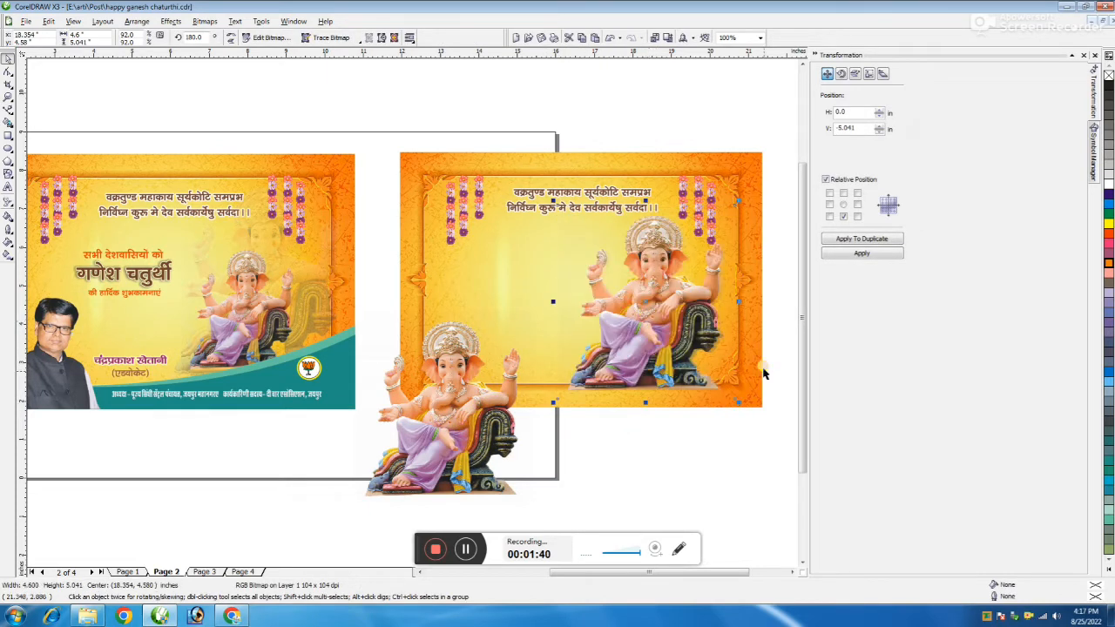
{"action": "left_click_drag", "start_coordinate": [738, 402], "coordinate": [715, 358]}
{"action": "left_click_drag", "start_coordinate": [644, 289], "coordinate": [668, 307]}
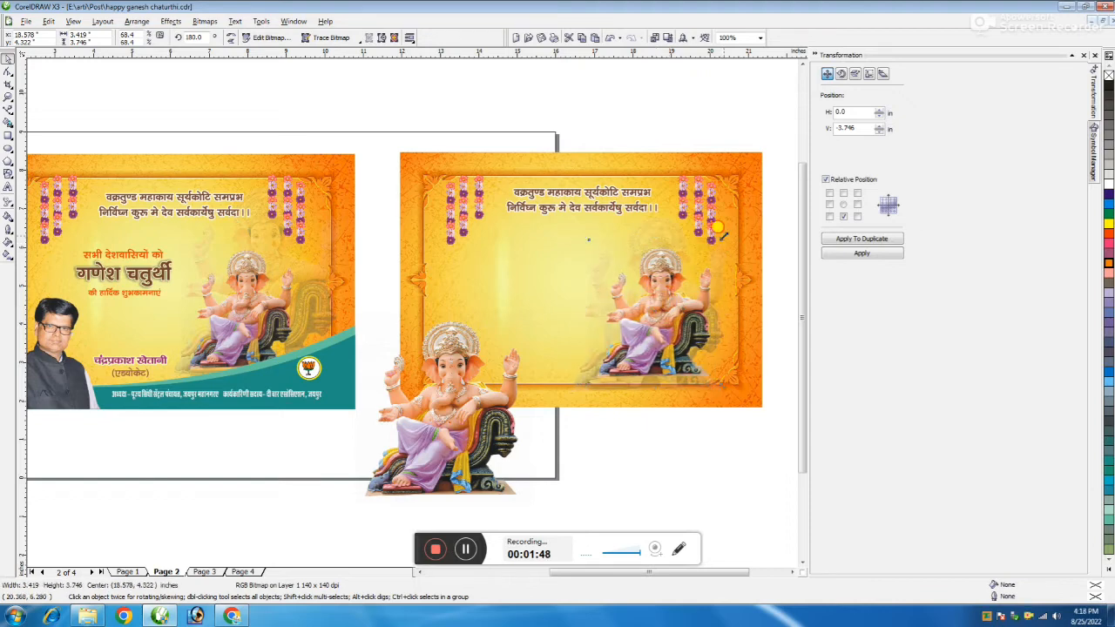
{"action": "left_click_drag", "start_coordinate": [722, 233], "coordinate": [696, 265]}
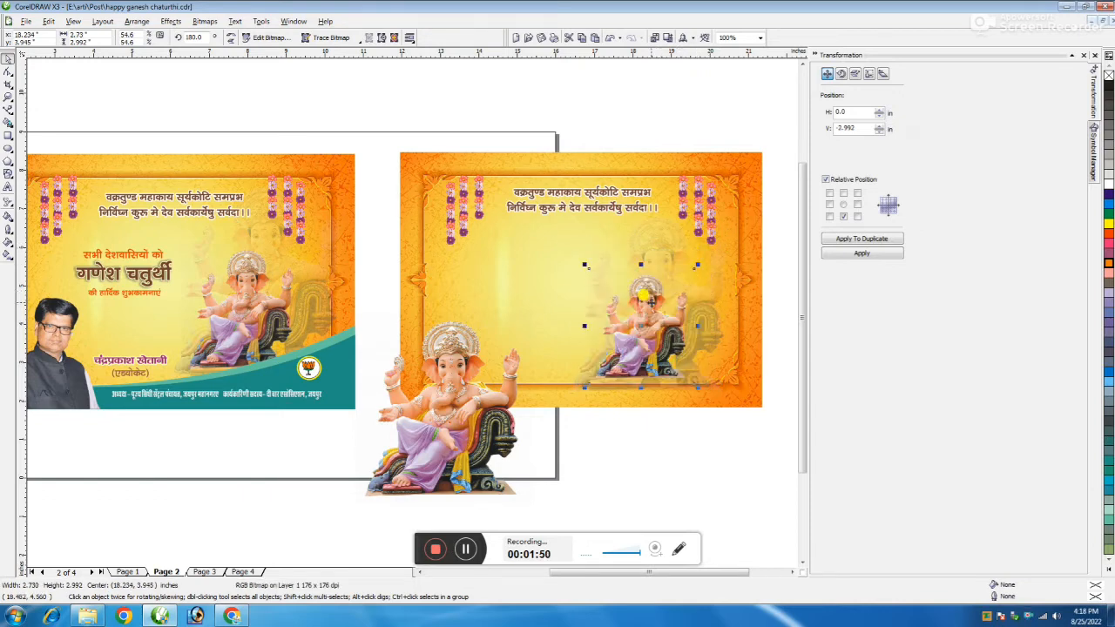
{"action": "left_click_drag", "start_coordinate": [644, 298], "coordinate": [649, 275]}
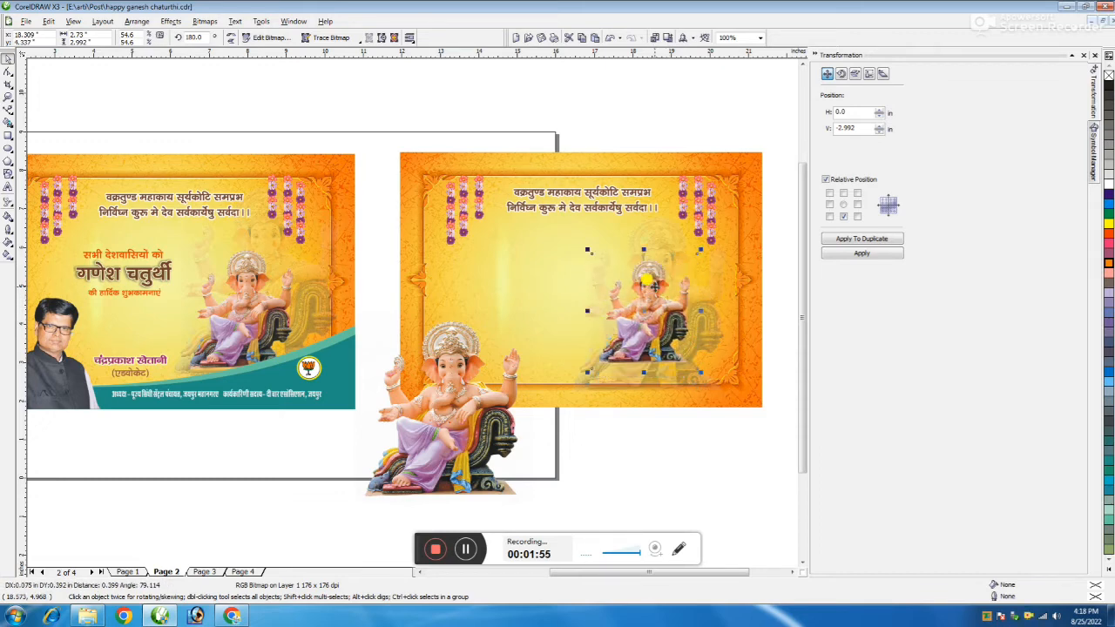
Raise the faded Ganesha behind the small one, shift both images slightly down, and delete the spare Ganesha copy outside the background.
{"action": "left_click", "coordinate": [667, 218]}
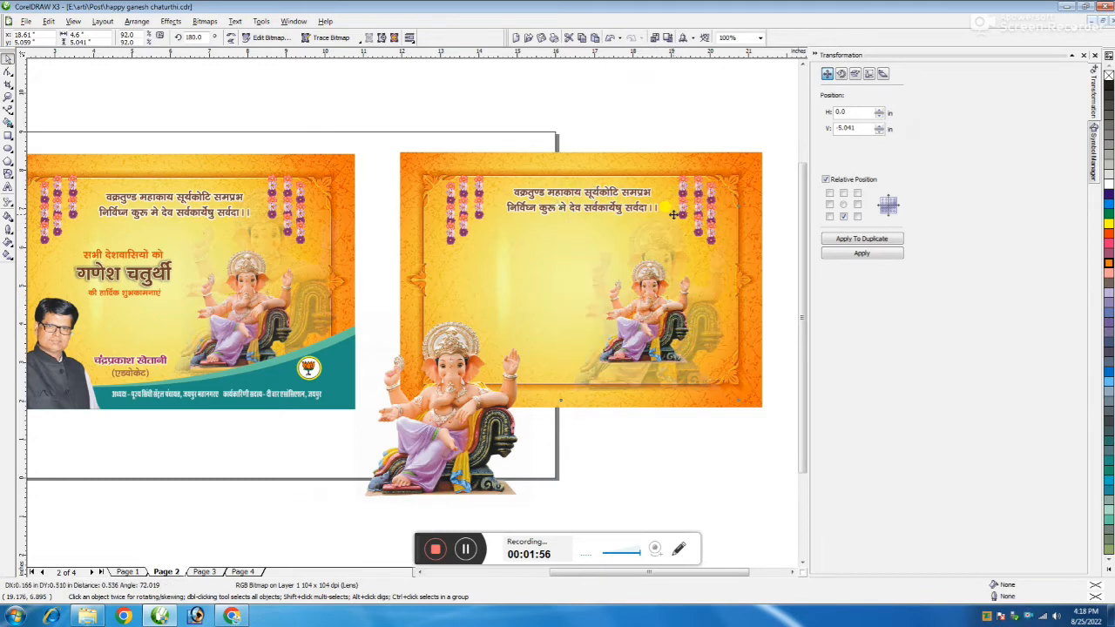
{"action": "left_click", "coordinate": [645, 308]}
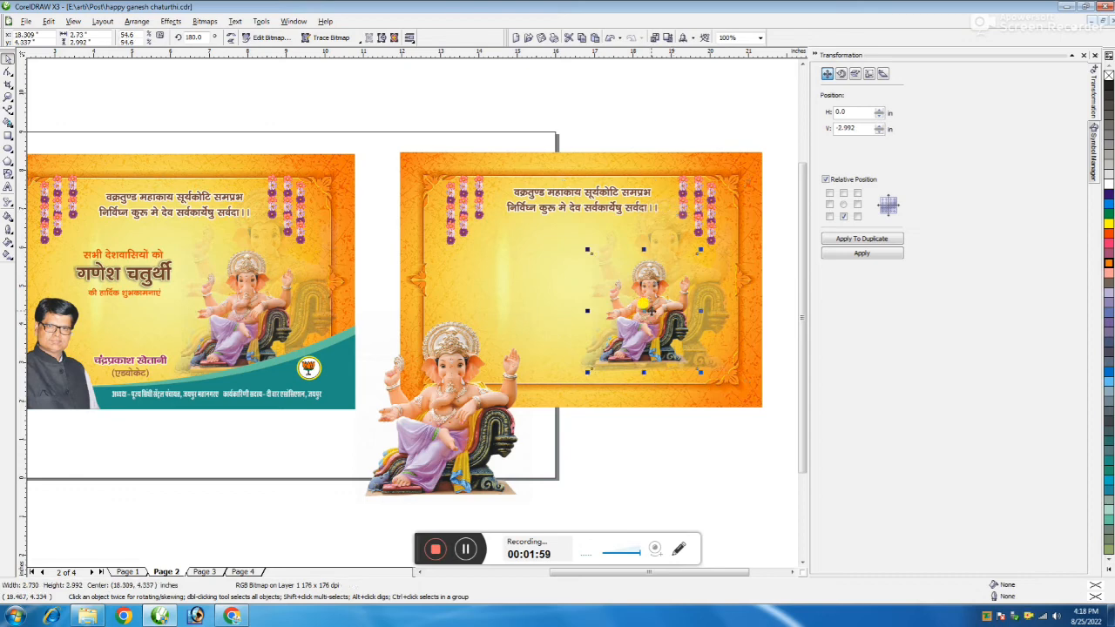
{"action": "left_click", "coordinate": [672, 442]}
{"action": "left_click", "coordinate": [610, 340]}
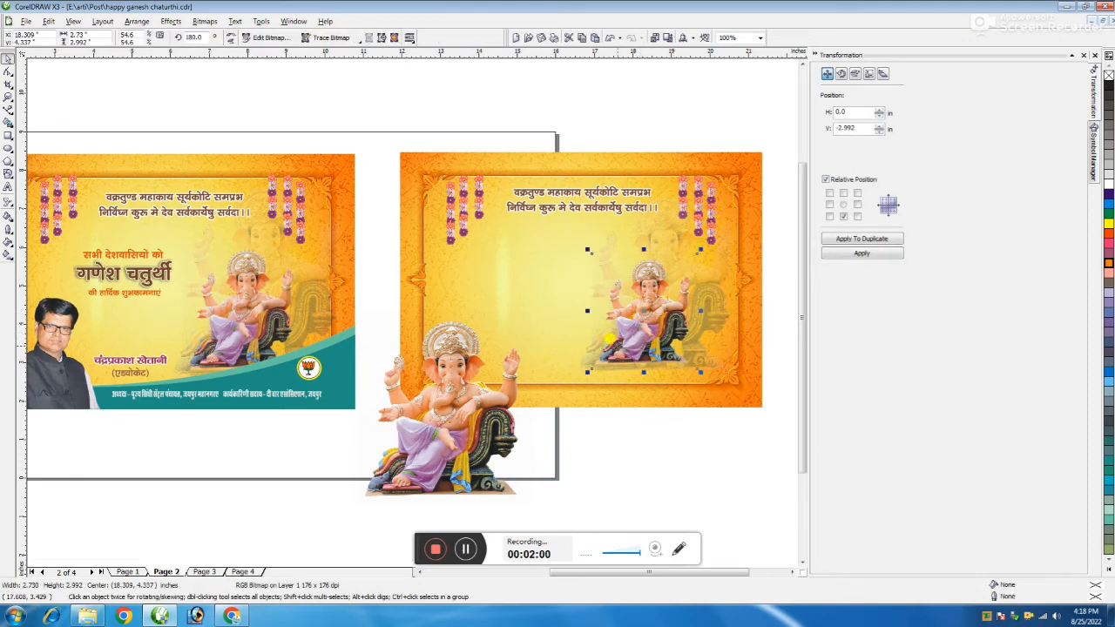
{"action": "left_click", "coordinate": [704, 298], "text": "shift"}
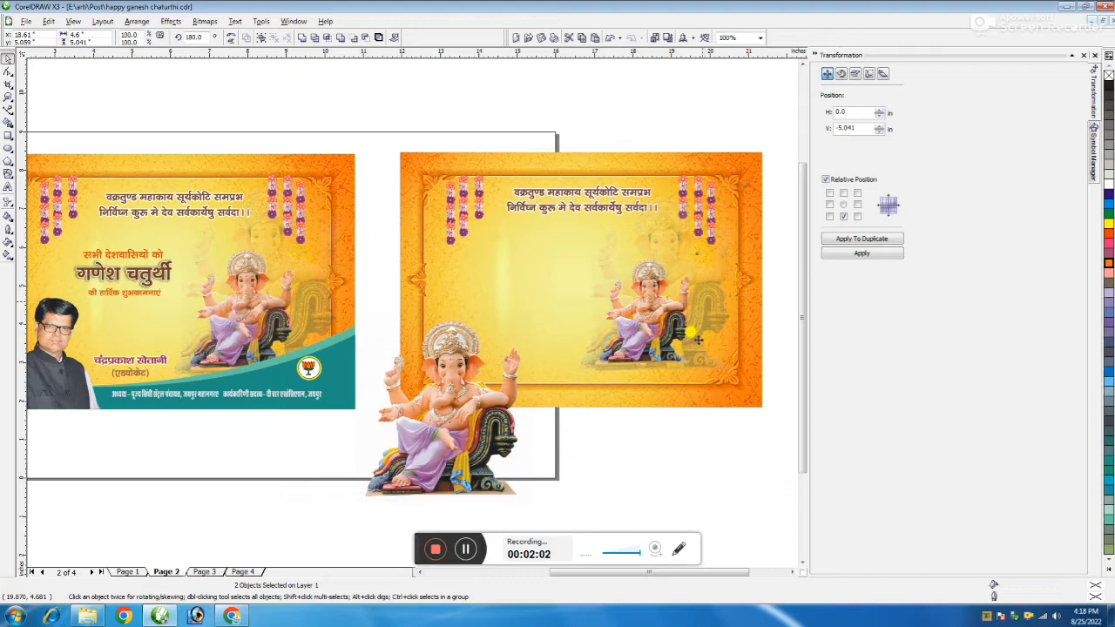
{"action": "left_click", "coordinate": [719, 444]}
{"action": "left_click", "coordinate": [649, 338]}
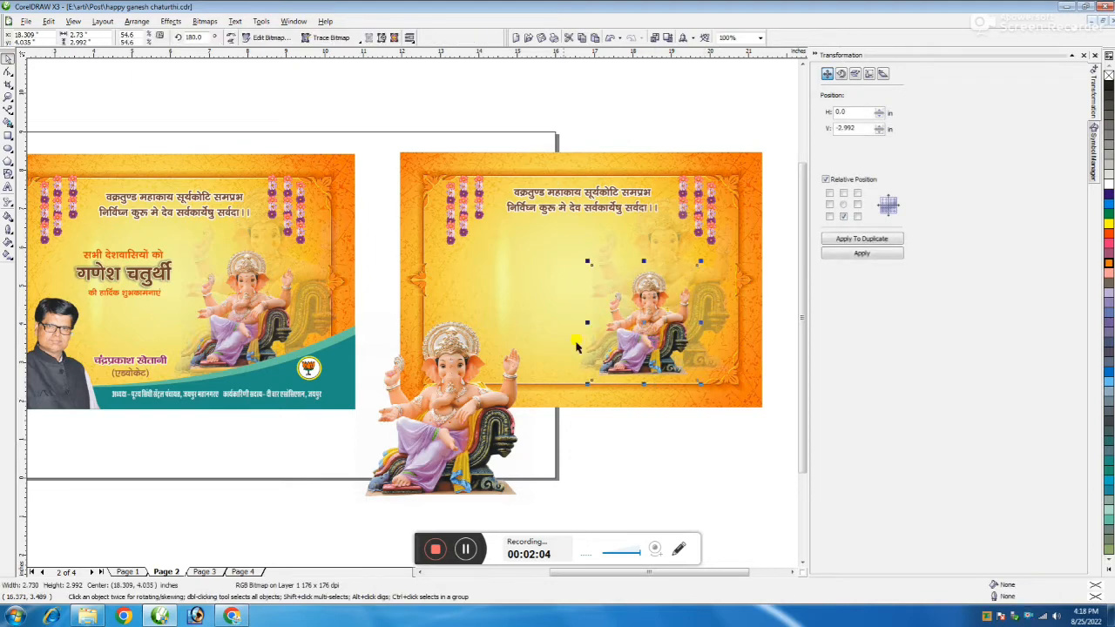
{"action": "left_click", "coordinate": [460, 417]}
{"action": "key", "text": "Delete"}
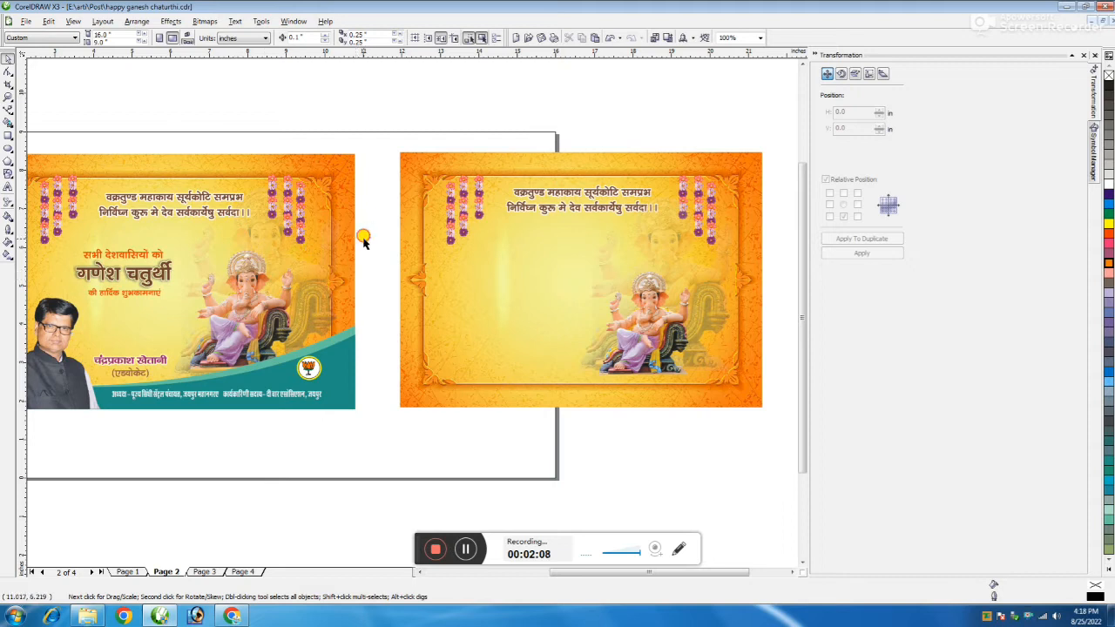
Copy the Ganesh Chaturthi greeting text block to the new background's left half and enlarge it to about 3.69 by 1.82 in.
{"action": "left_click_drag", "start_coordinate": [364, 242], "coordinate": [62, 310]}
{"action": "left_click_drag", "start_coordinate": [162, 274], "coordinate": [519, 281]}
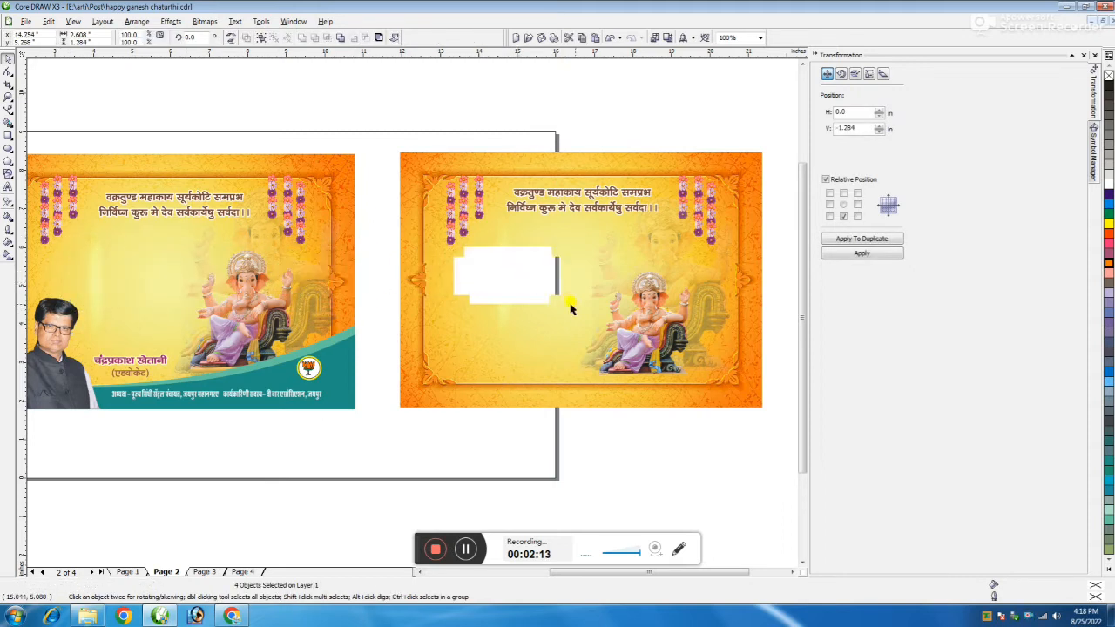
{"action": "left_click_drag", "start_coordinate": [562, 303], "coordinate": [603, 323]}
{"action": "left_click_drag", "start_coordinate": [528, 279], "coordinate": [535, 284]}
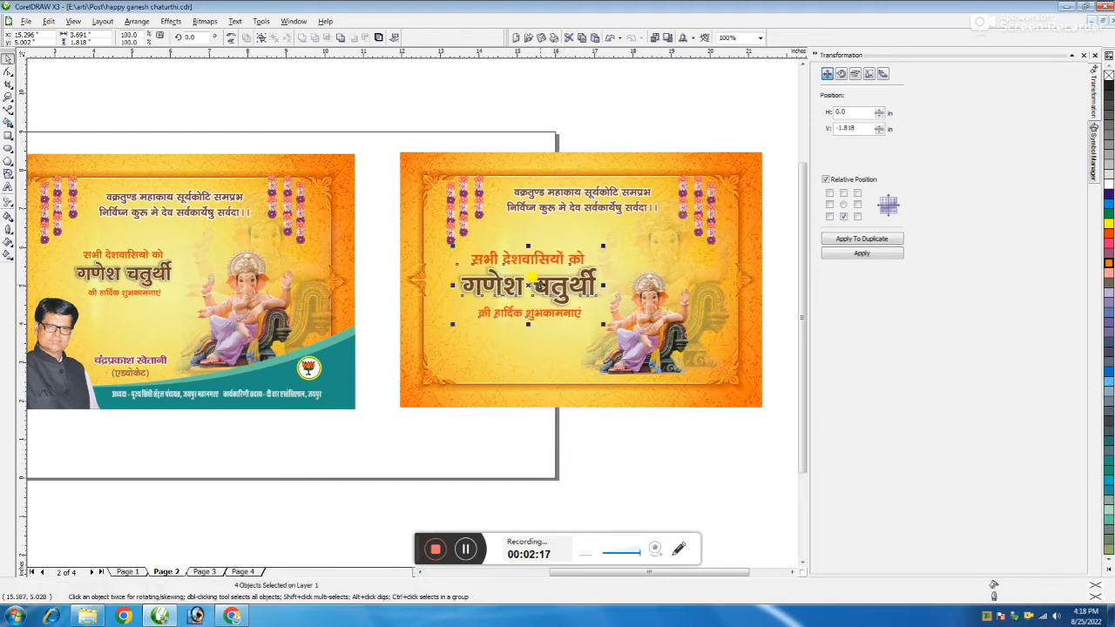
{"action": "key", "text": "Escape"}
{"action": "left_click", "coordinate": [82, 380]}
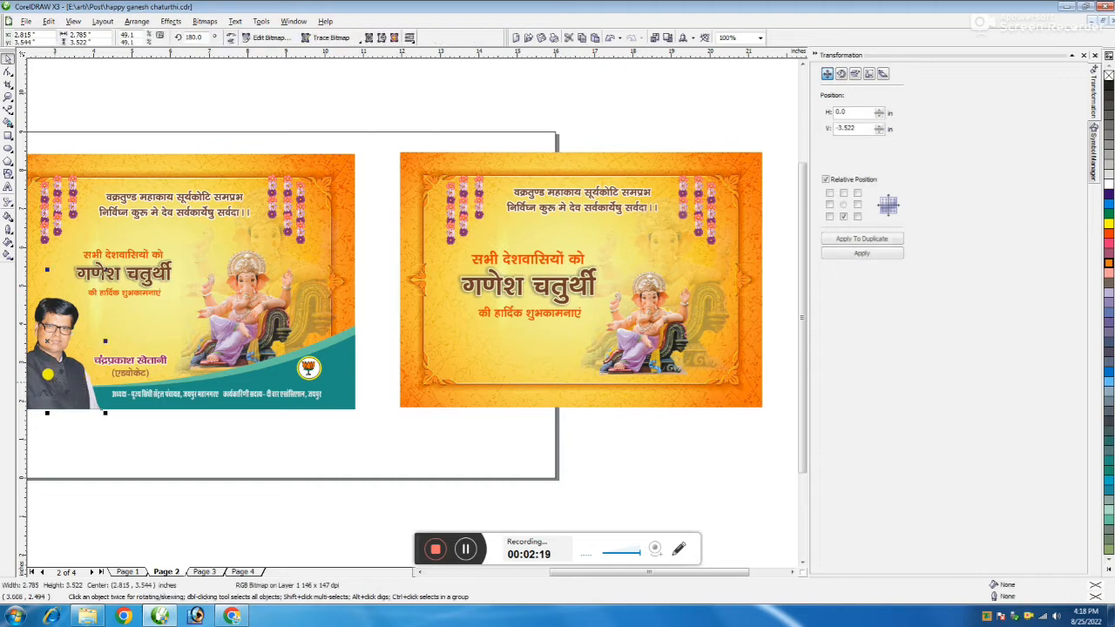
{"action": "left_click_drag", "start_coordinate": [71, 380], "coordinate": [480, 384]}
{"action": "key", "text": "ctrl+z"}
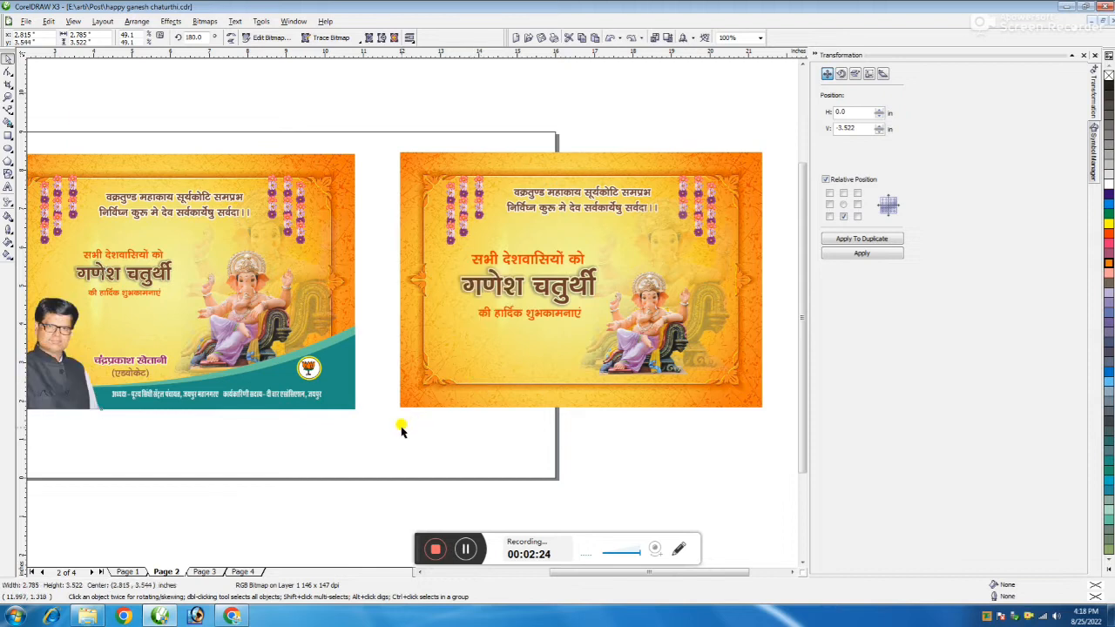
{"action": "left_click", "coordinate": [402, 430]}
Copy both curved bands from the bottom of the finished design to the lower edge of the new background.
{"action": "left_click", "coordinate": [346, 364]}
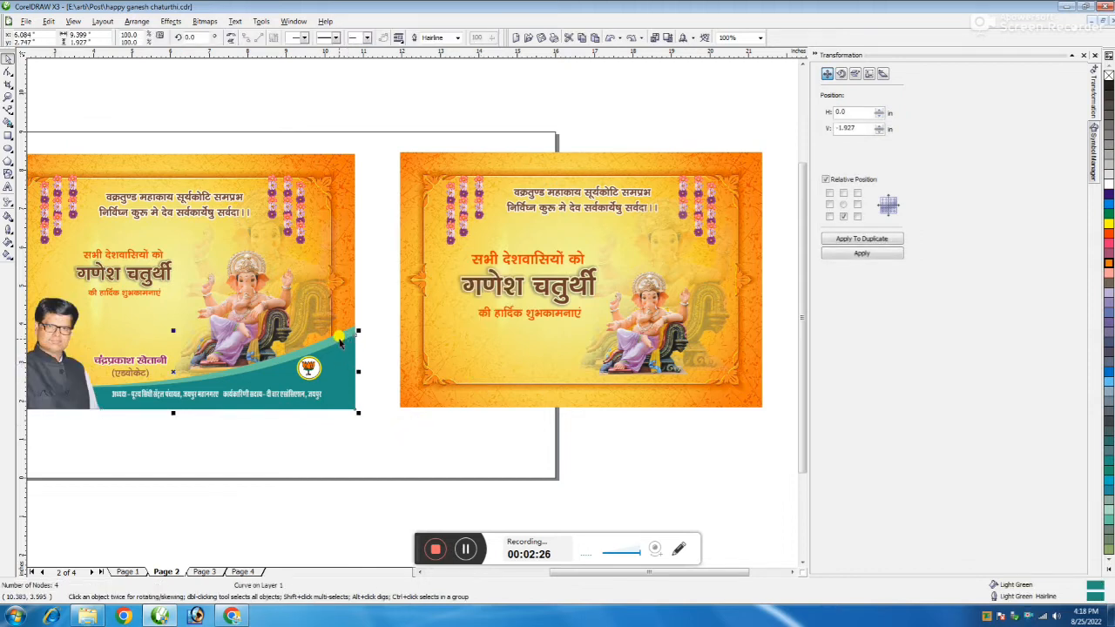
{"action": "left_click", "coordinate": [340, 353], "text": "shift"}
{"action": "left_click_drag", "start_coordinate": [339, 353], "coordinate": [748, 367]}
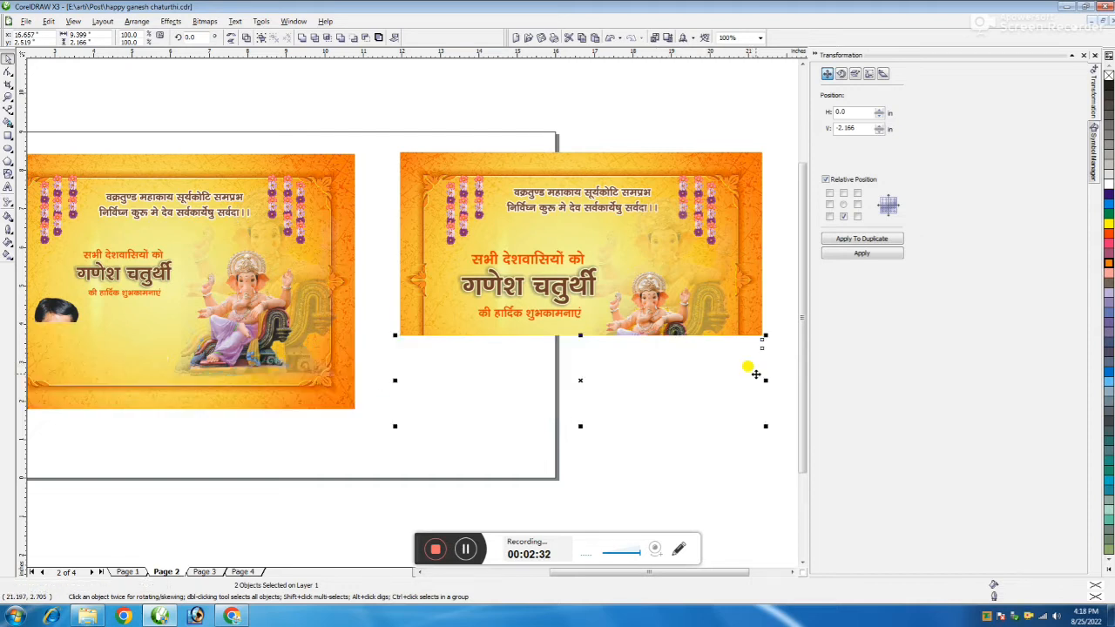
{"action": "left_click", "coordinate": [721, 360]}
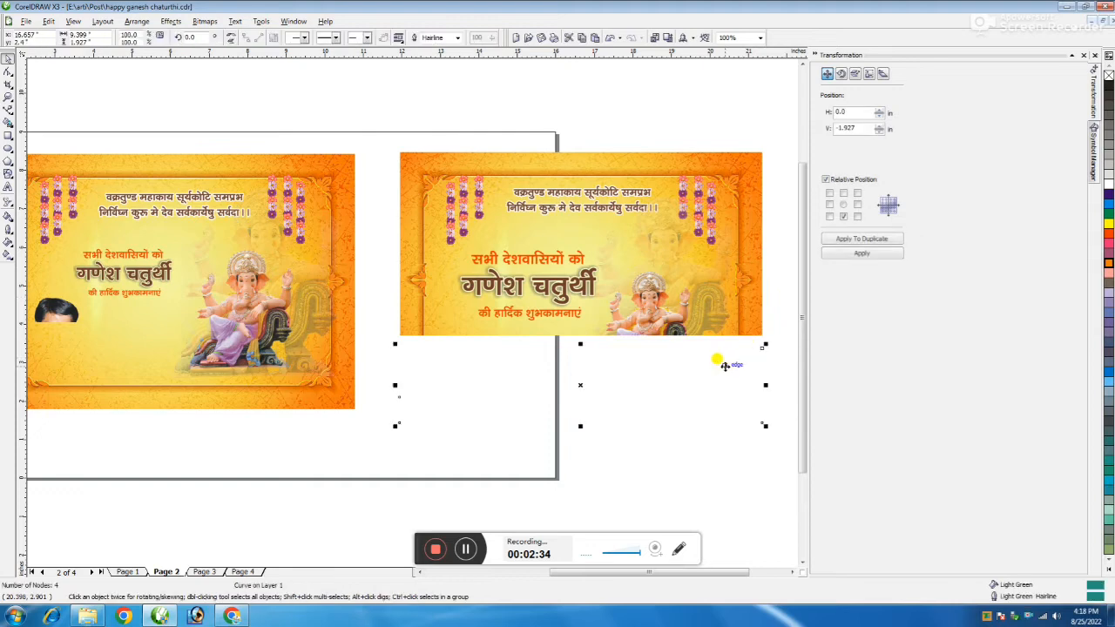
Group the two curved bands and align the group to the bottom edge of the new background.
{"action": "scroll", "coordinate": [411, 312], "scroll_direction": "down", "scroll_amount": 1}
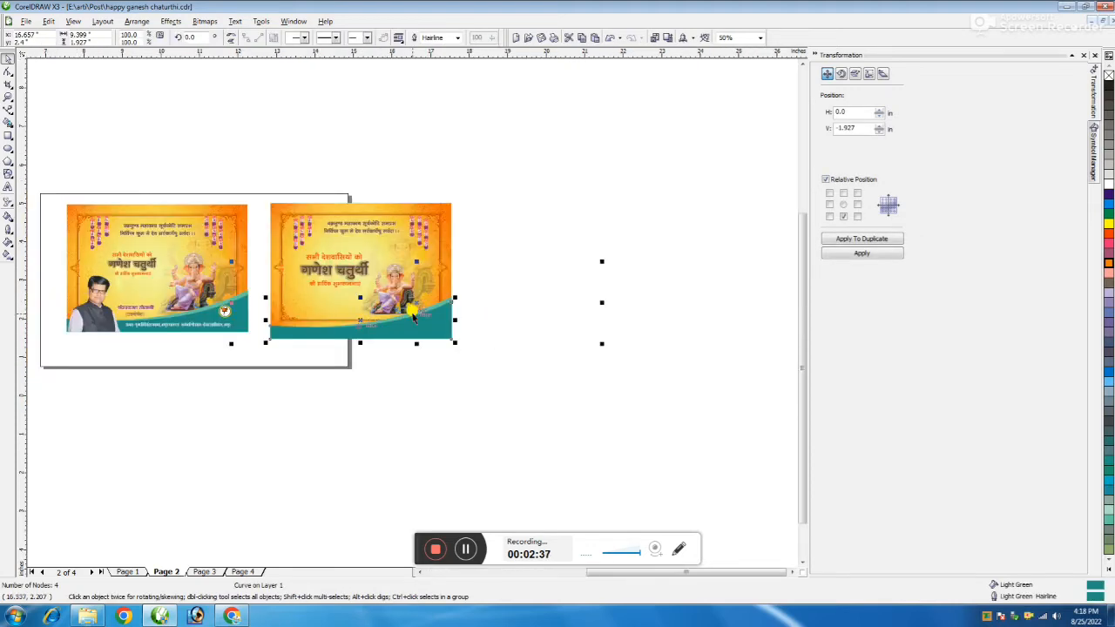
{"action": "scroll", "coordinate": [358, 322], "scroll_direction": "up", "scroll_amount": 1}
{"action": "left_click", "coordinate": [485, 406]}
{"action": "left_click", "coordinate": [555, 314]}
{"action": "left_click_drag", "start_coordinate": [622, 250], "coordinate": [233, 365]}
{"action": "key", "text": "ctrl+g"}
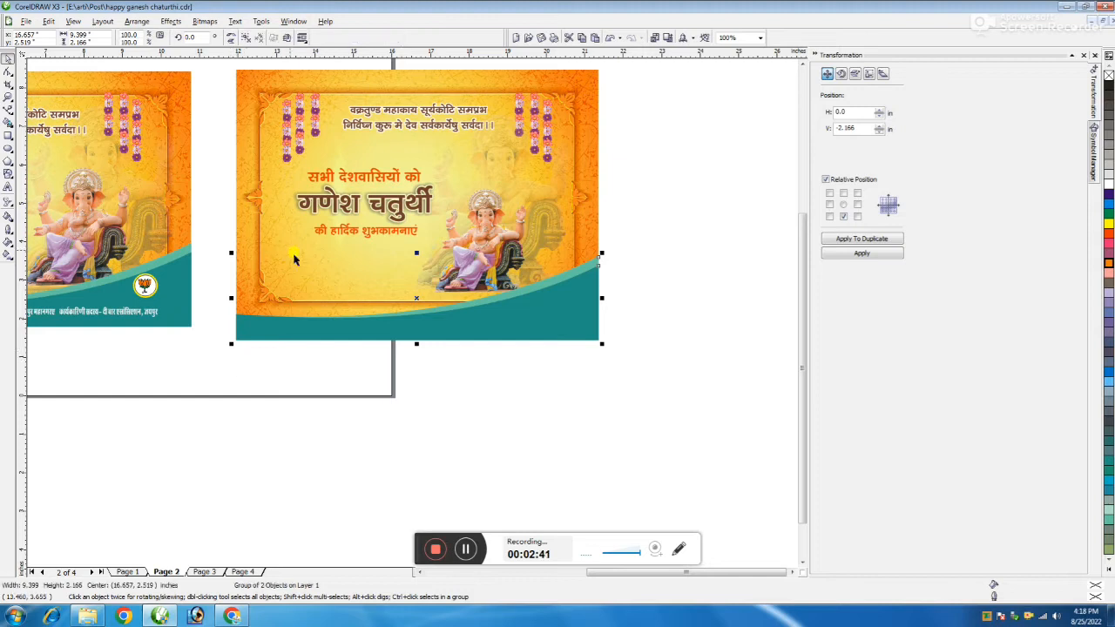
{"action": "left_click", "coordinate": [281, 239], "text": "shift"}
{"action": "key", "text": "b"}
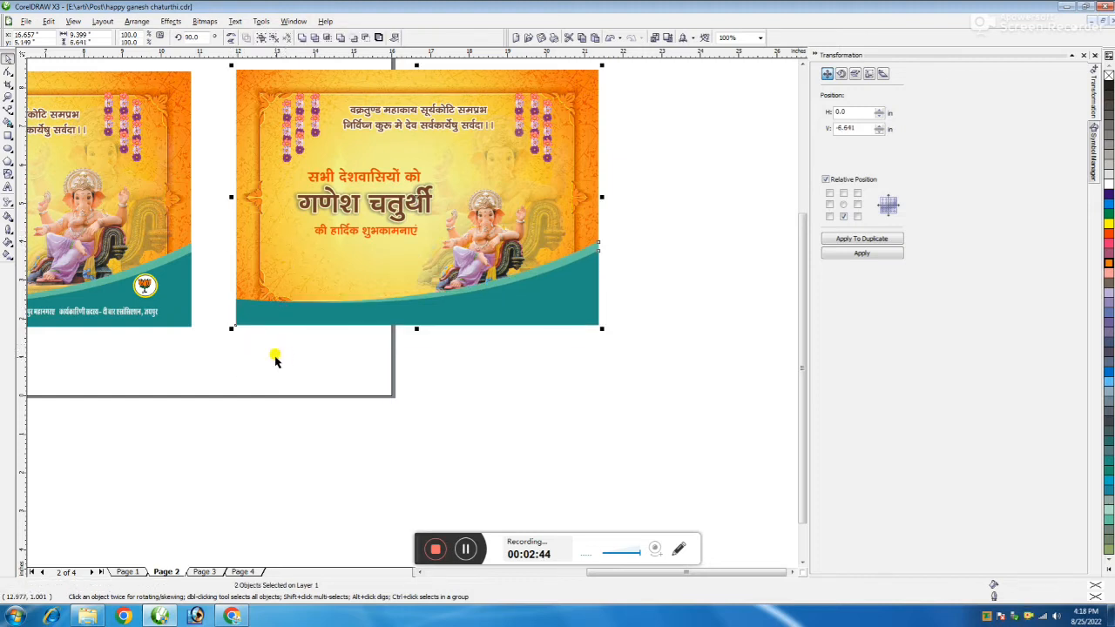
Enlarge the solid Ganesha on the new background to about 3.09 by 3.39 in and move it slightly up.
{"action": "left_click", "coordinate": [489, 250]}
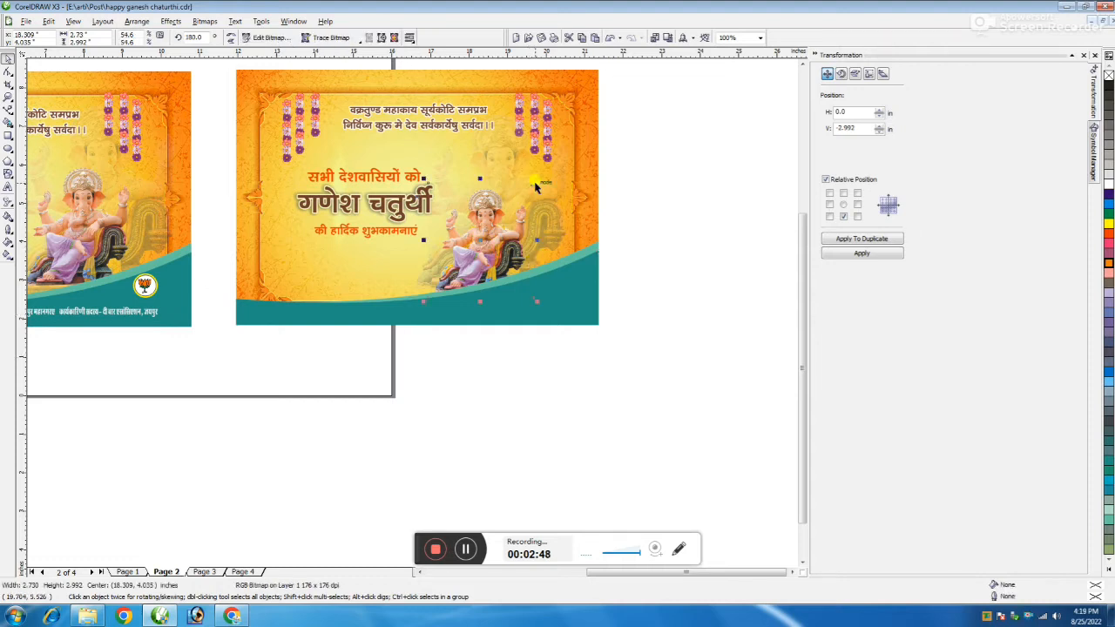
{"action": "left_click_drag", "start_coordinate": [536, 178], "coordinate": [551, 162]}
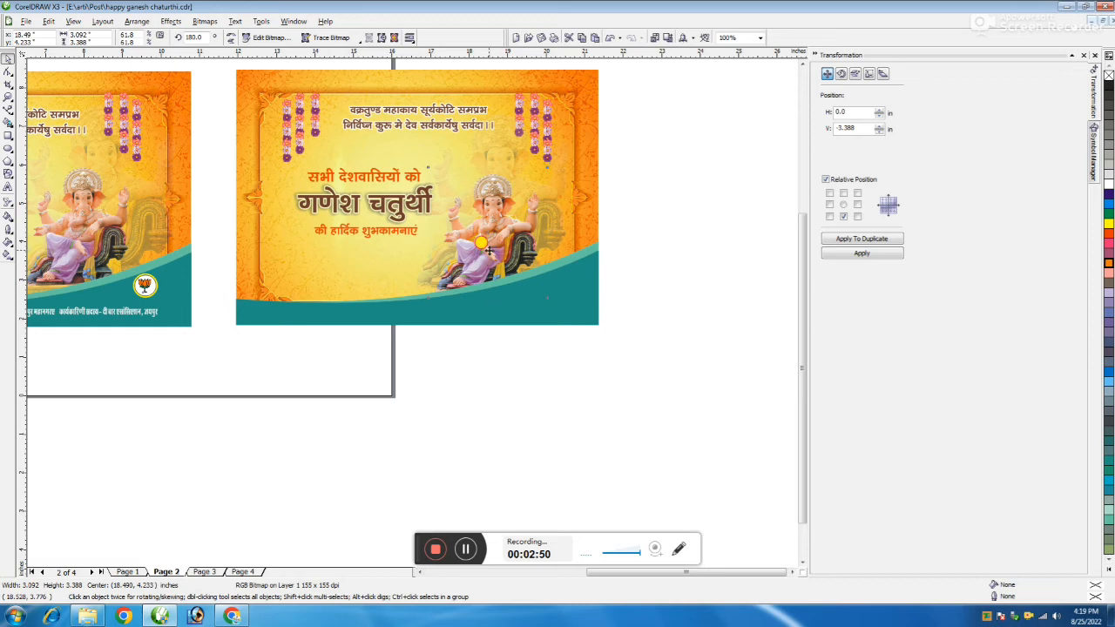
{"action": "left_click_drag", "start_coordinate": [490, 250], "coordinate": [492, 239]}
{"action": "left_click", "coordinate": [575, 398]}
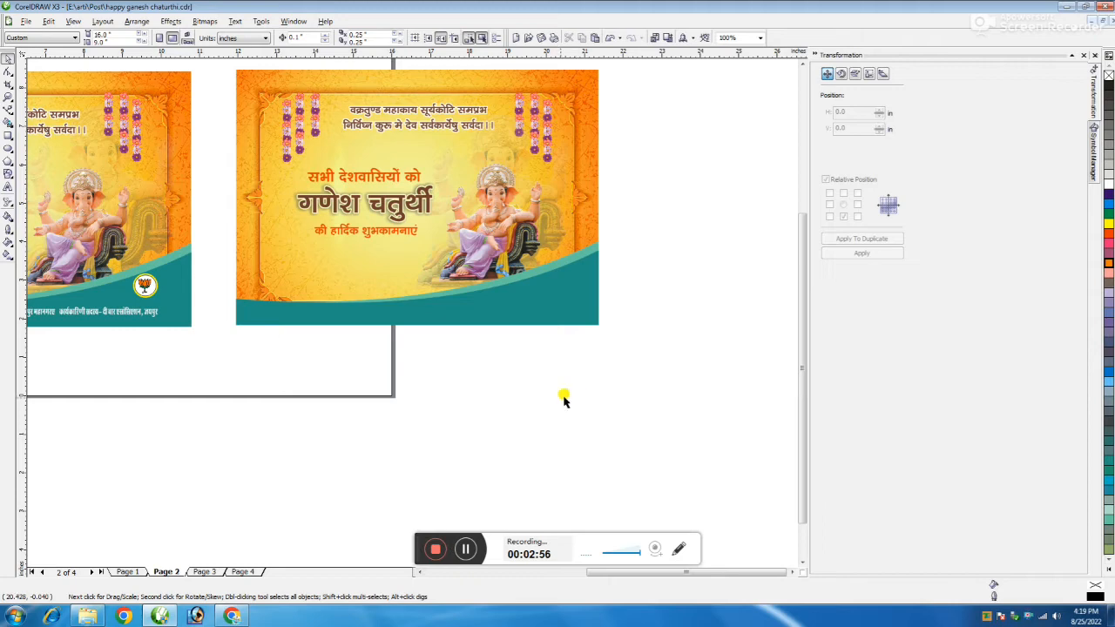
Copy the man's portrait to the new design's lower-left corner and shrink it to about 2.19 by 2.77 in.
{"action": "scroll", "coordinate": [398, 311], "scroll_direction": "down", "scroll_amount": 2}
{"action": "scroll", "coordinate": [388, 315], "scroll_direction": "up", "scroll_amount": 1}
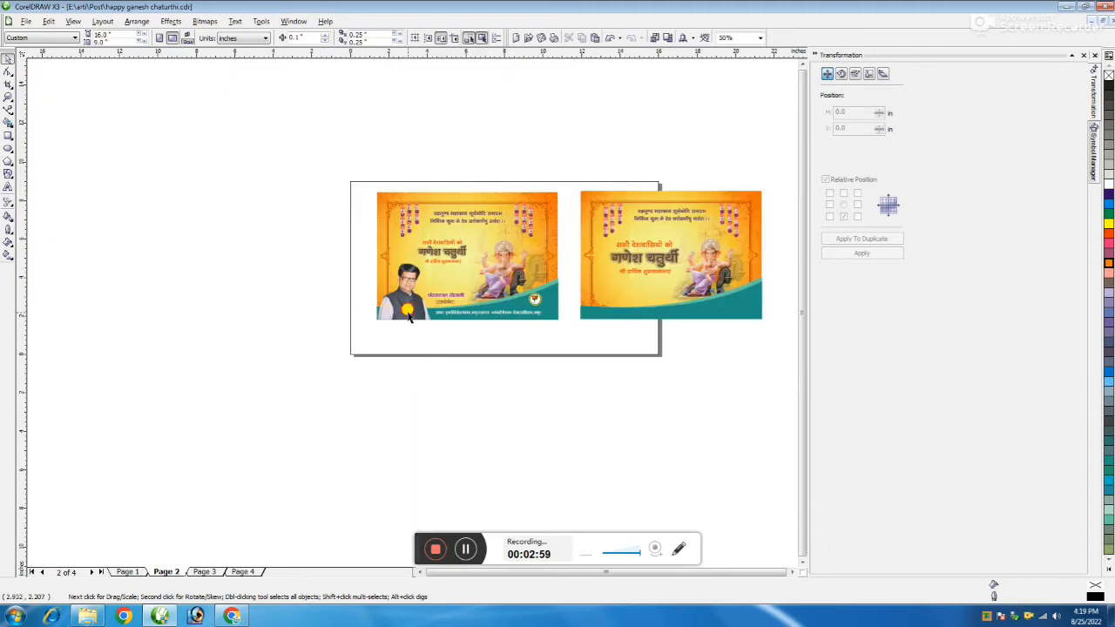
{"action": "left_click", "coordinate": [407, 318]}
{"action": "left_click_drag", "start_coordinate": [398, 304], "coordinate": [610, 305]}
{"action": "scroll", "coordinate": [416, 291], "scroll_direction": "up", "scroll_amount": 2}
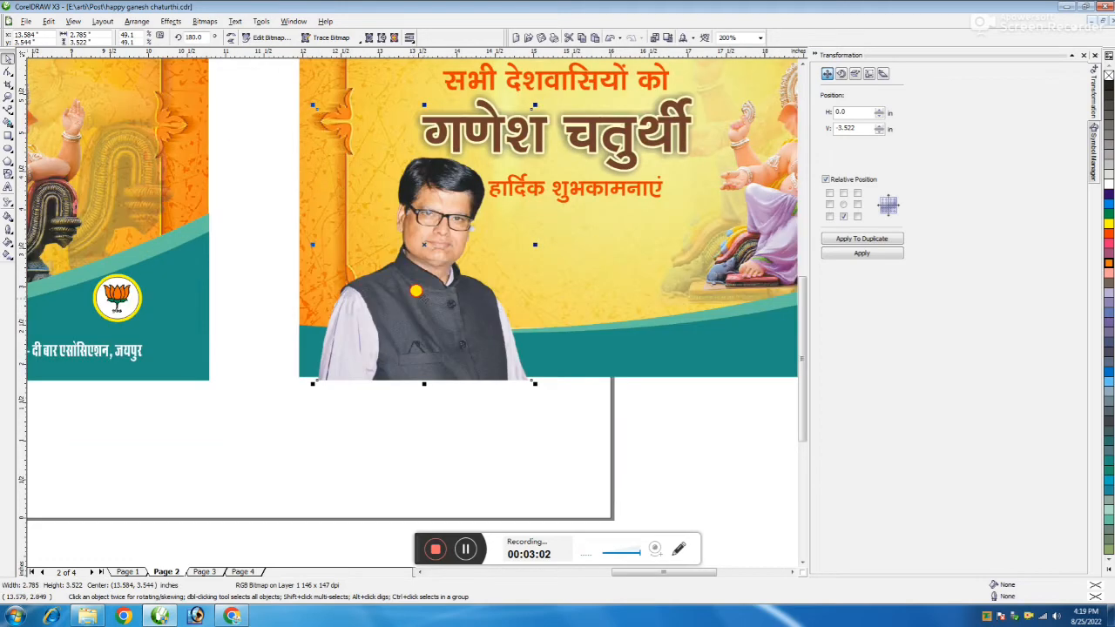
{"action": "left_click_drag", "start_coordinate": [416, 291], "coordinate": [398, 287]}
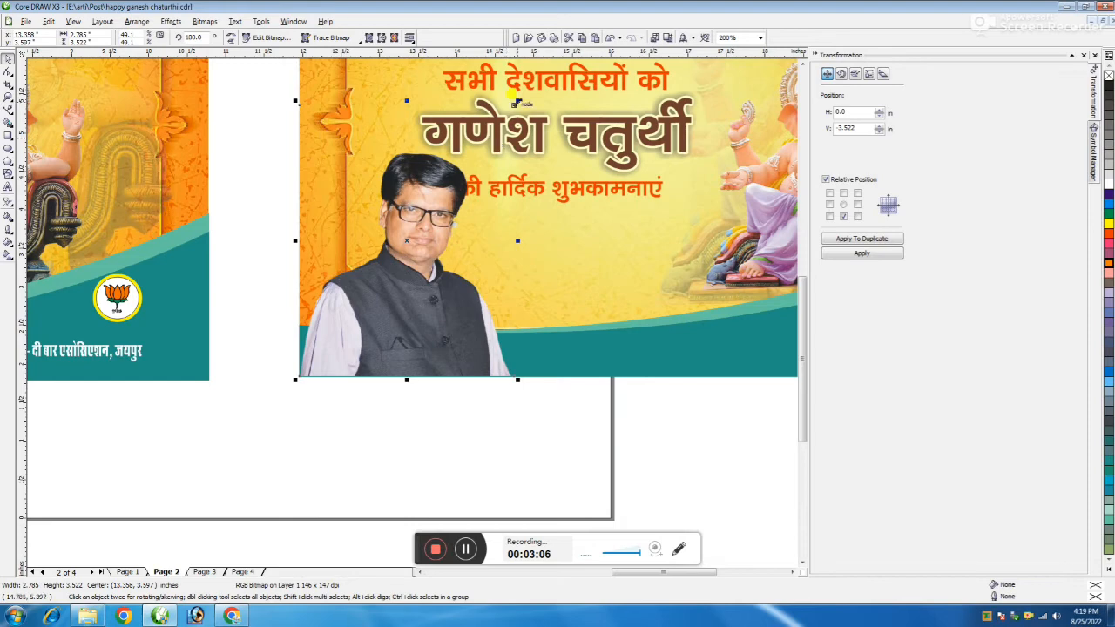
{"action": "left_click_drag", "start_coordinate": [517, 101], "coordinate": [472, 122]}
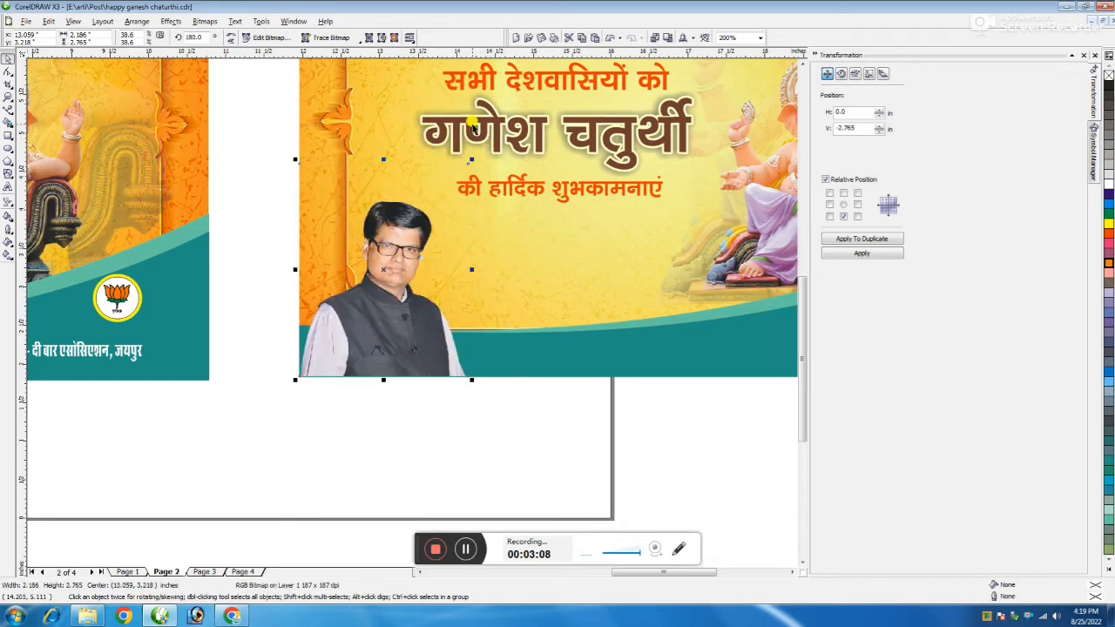
{"action": "left_click", "coordinate": [555, 444]}
{"action": "scroll", "coordinate": [373, 271], "scroll_direction": "down", "scroll_amount": 1}
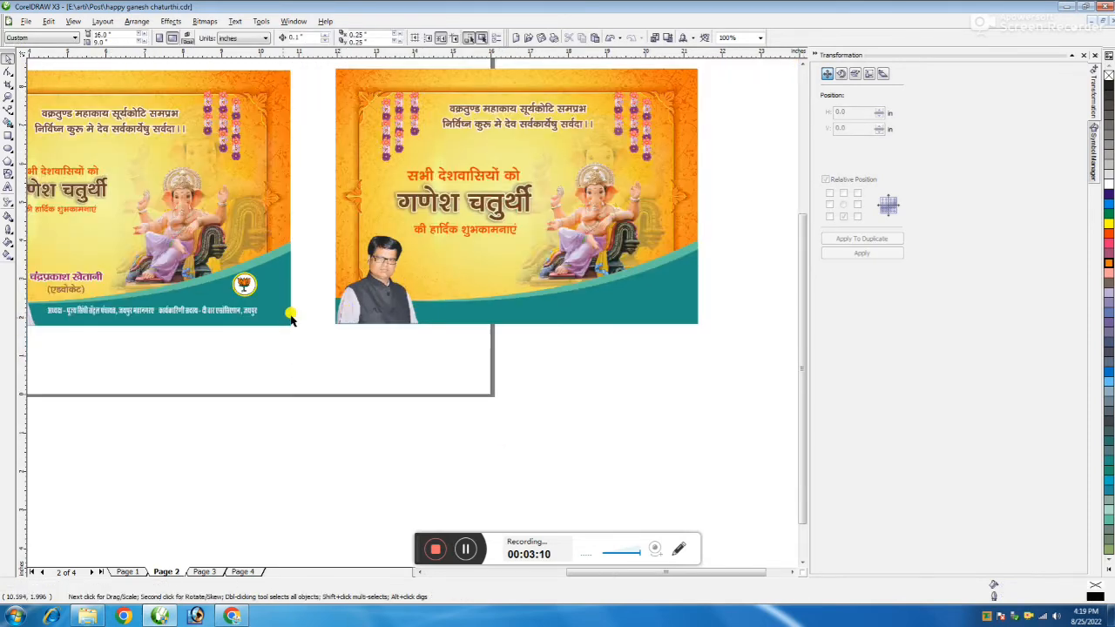
Copy the white designation text line from the finished design onto the new teal band, beside the portrait.
{"action": "left_click", "coordinate": [232, 315]}
{"action": "left_click_drag", "start_coordinate": [210, 306], "coordinate": [611, 303]}
{"action": "right_click", "coordinate": [611, 303]}
{"action": "scroll", "coordinate": [531, 325], "scroll_direction": "up", "scroll_amount": 1}
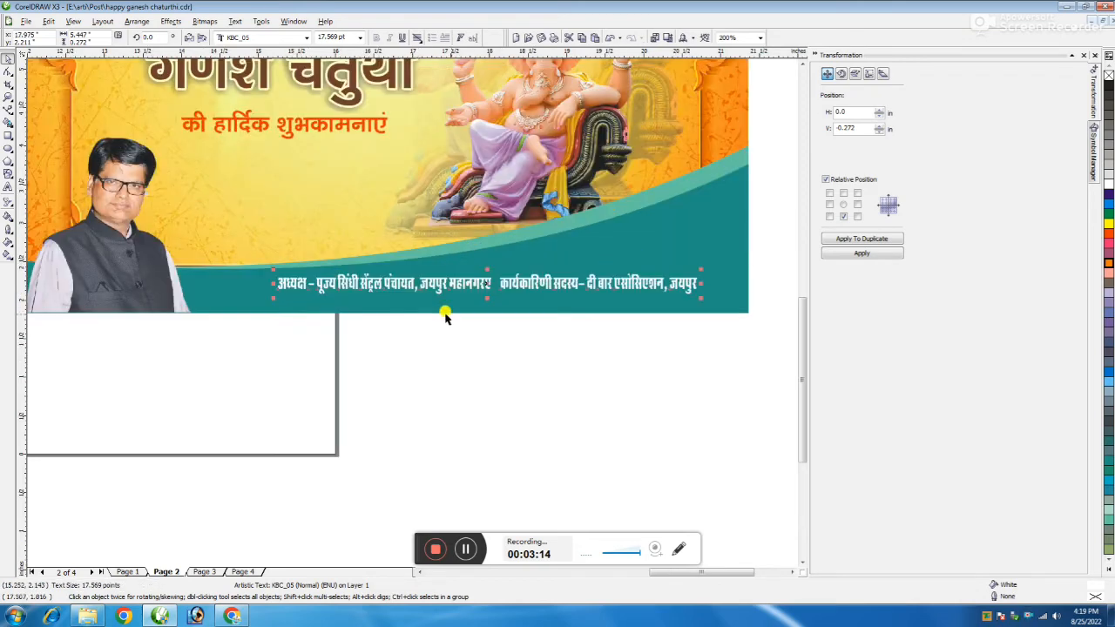
{"action": "left_click_drag", "start_coordinate": [434, 282], "coordinate": [376, 291]}
Colour the word अध्यक्ष at the start of the designation line red.
{"action": "left_click", "coordinate": [8, 186]}
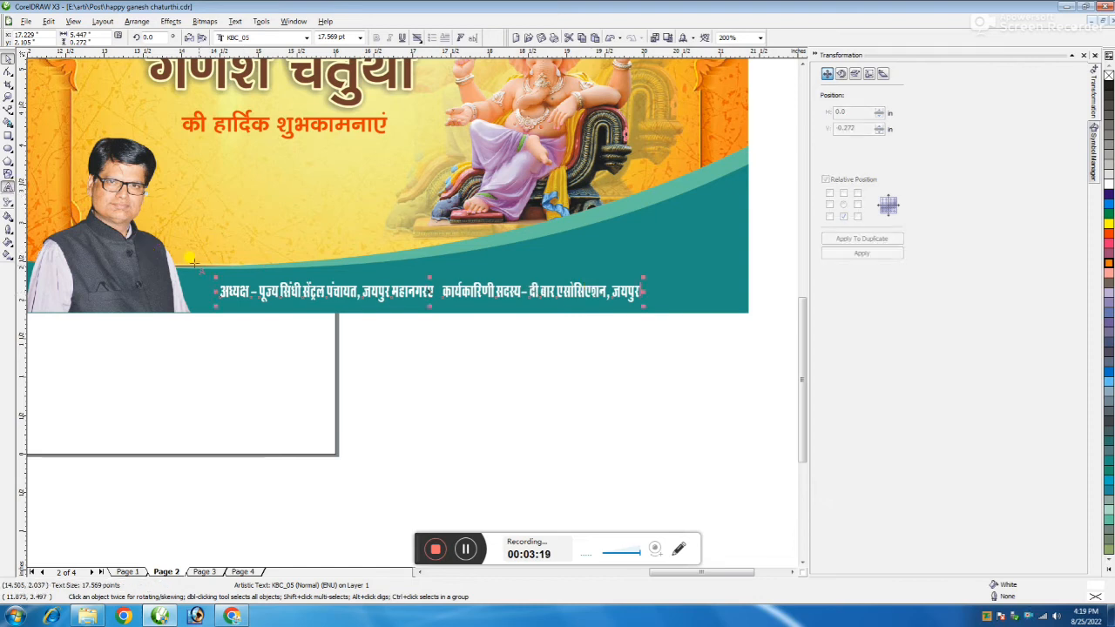
{"action": "left_click_drag", "start_coordinate": [250, 283], "coordinate": [199, 289]}
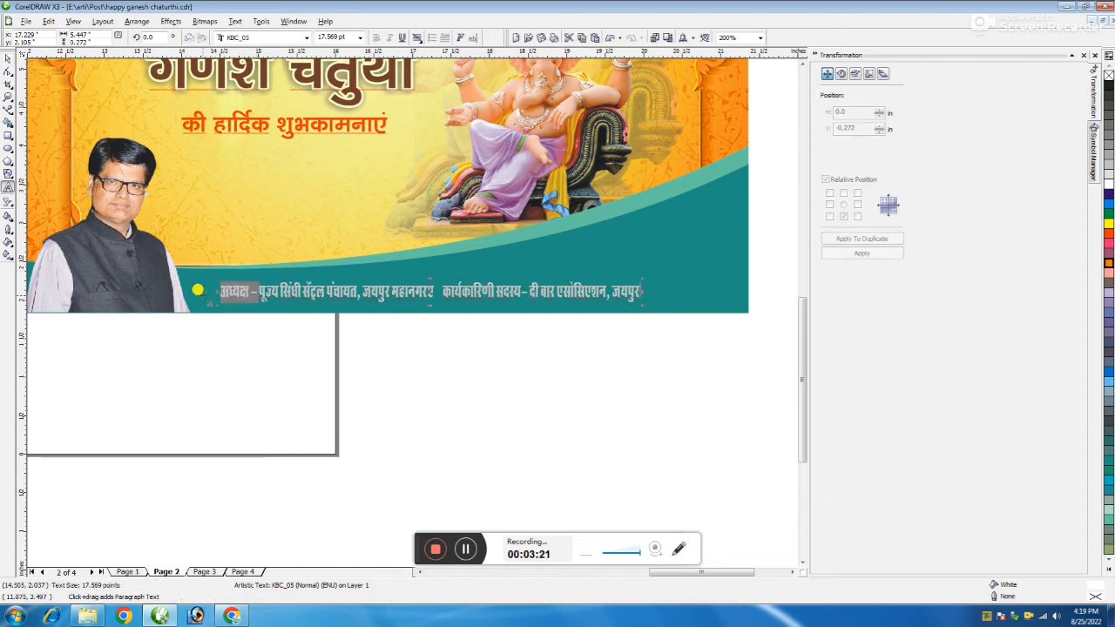
{"action": "left_click", "coordinate": [1109, 233]}
{"action": "left_click", "coordinate": [466, 289]}
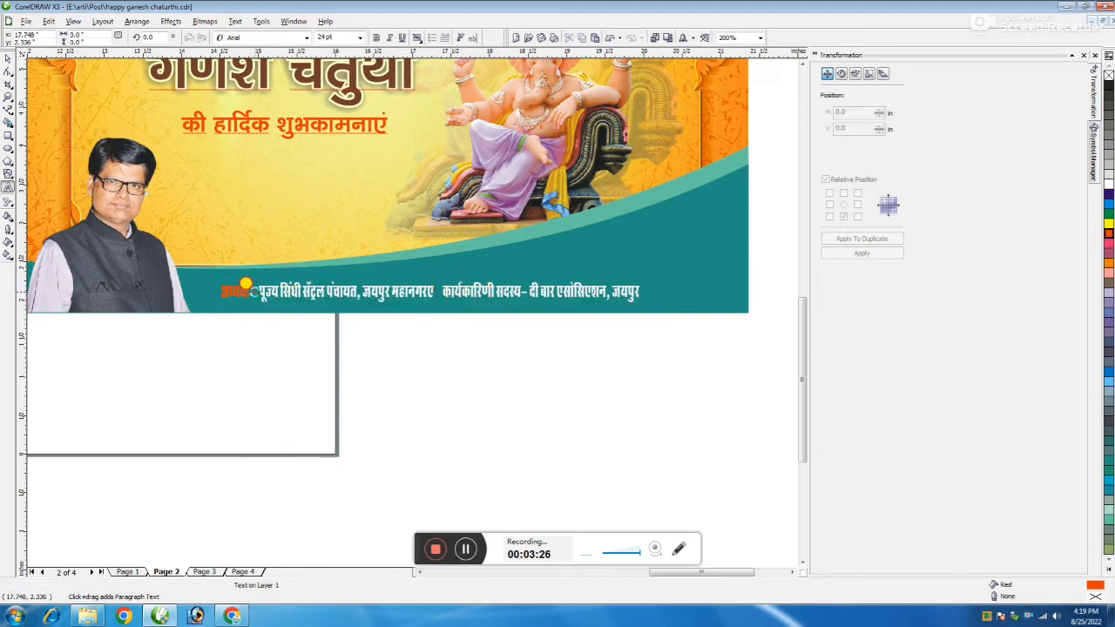
Colour the titles अध्यक्ष and कार्यकारिणी सदस्य in the designation line yellow.
{"action": "left_click", "coordinate": [259, 289]}
{"action": "left_click_drag", "start_coordinate": [259, 289], "coordinate": [201, 280]}
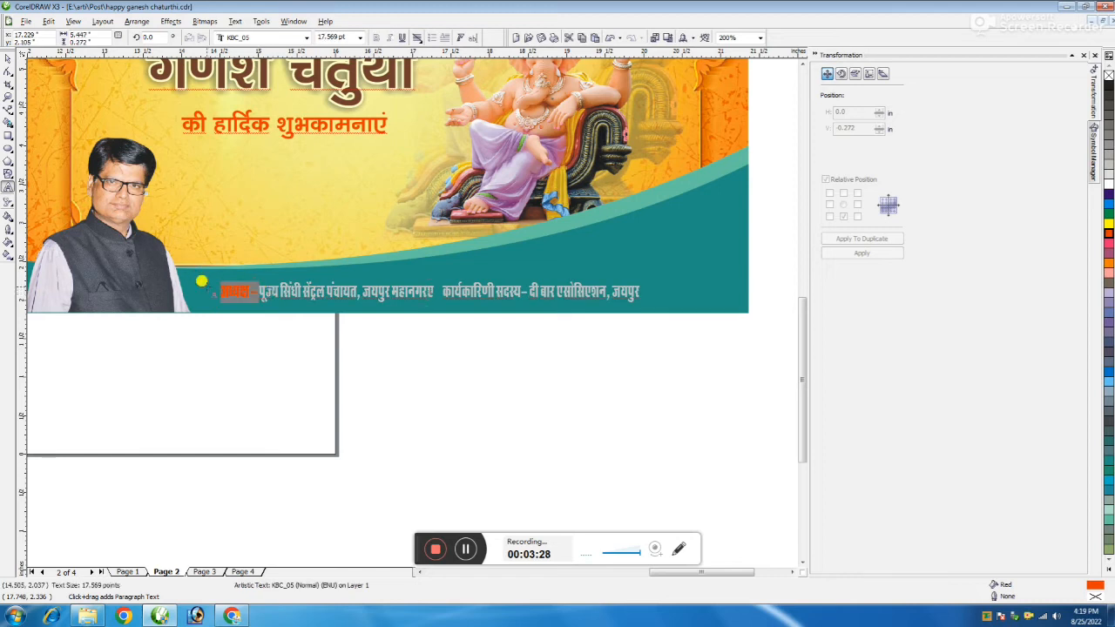
{"action": "left_click", "coordinate": [386, 275]}
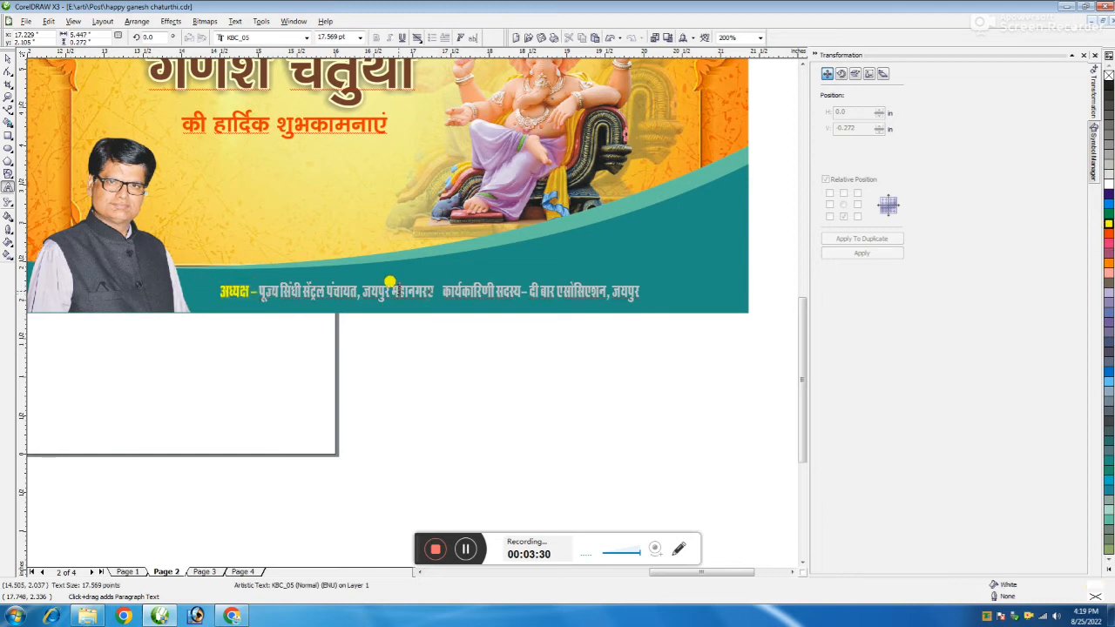
{"action": "left_click_drag", "start_coordinate": [520, 281], "coordinate": [428, 273]}
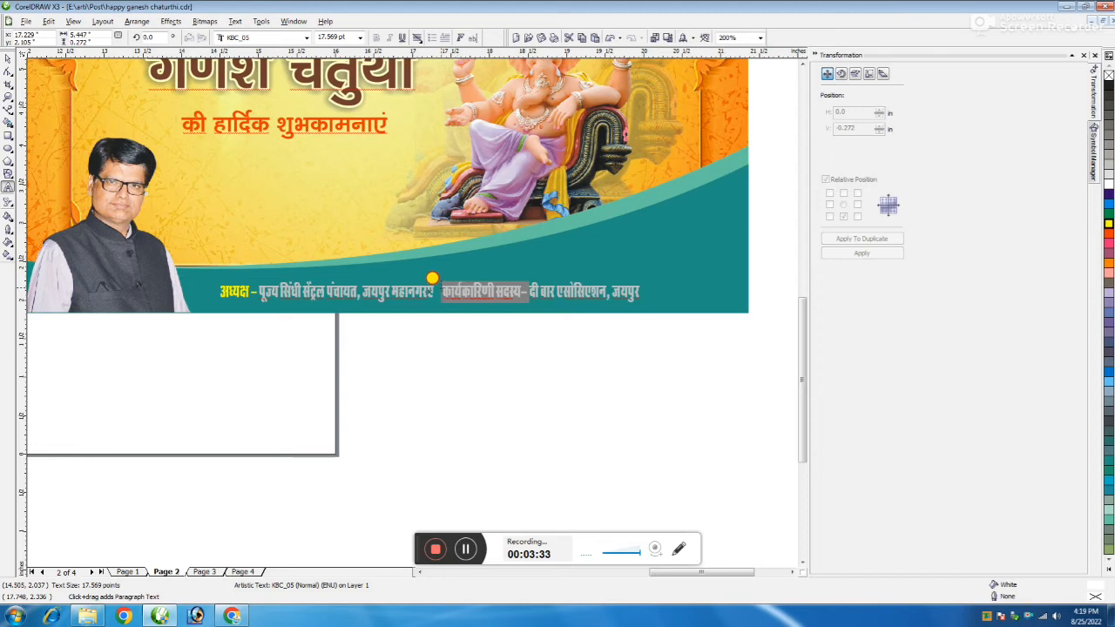
{"action": "left_click", "coordinate": [1109, 226]}
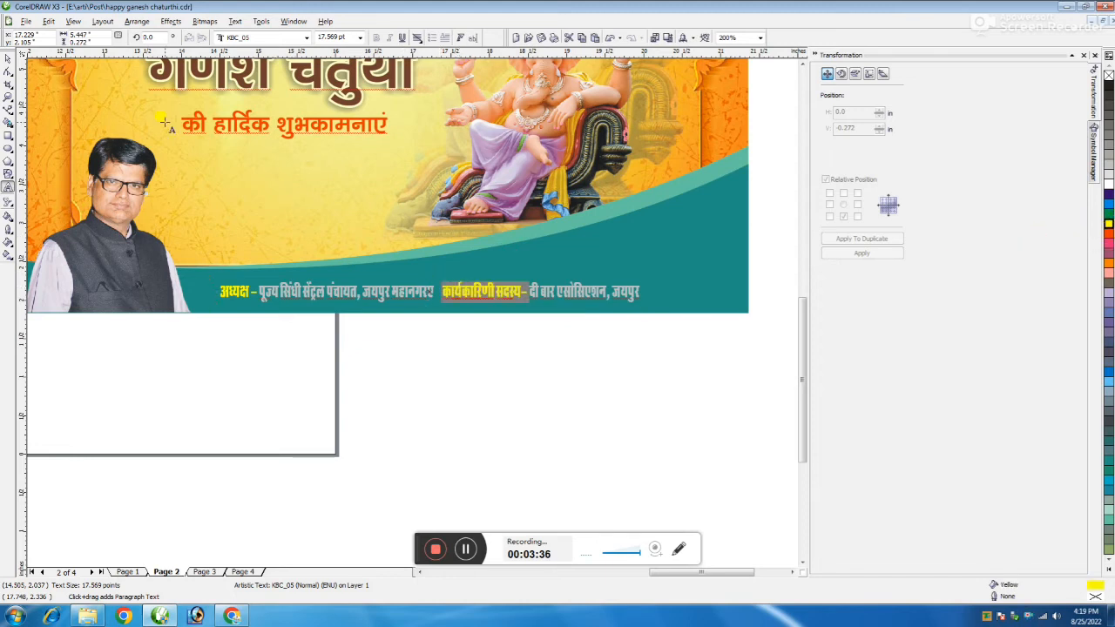
{"action": "left_click", "coordinate": [7, 56]}
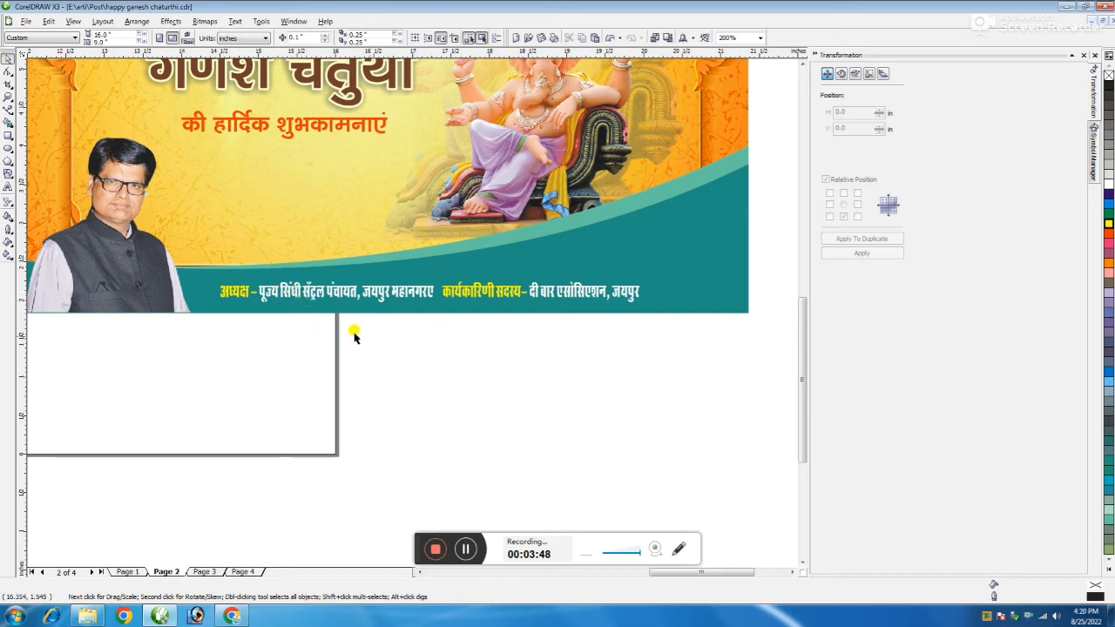
Copy the round lotus logo from the finished design to the right end of the new teal band.
{"action": "left_click", "coordinate": [584, 290]}
{"action": "scroll", "coordinate": [412, 318], "scroll_direction": "down", "scroll_amount": 1}
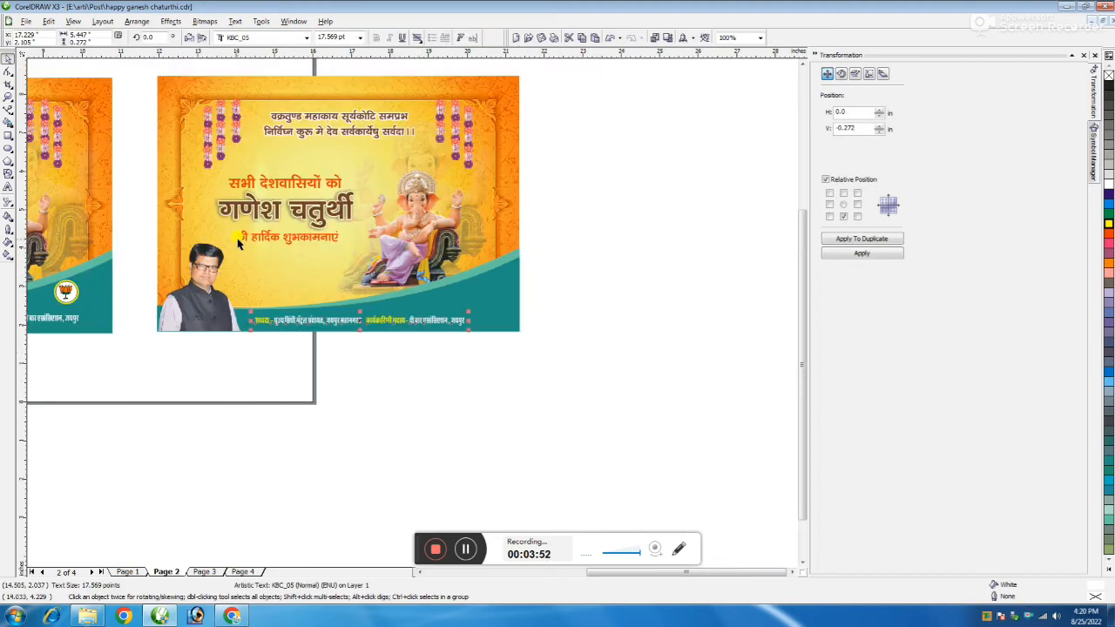
{"action": "left_click", "coordinate": [601, 318]}
{"action": "left_click_drag", "start_coordinate": [121, 263], "coordinate": [481, 287]}
{"action": "left_click", "coordinate": [644, 299]}
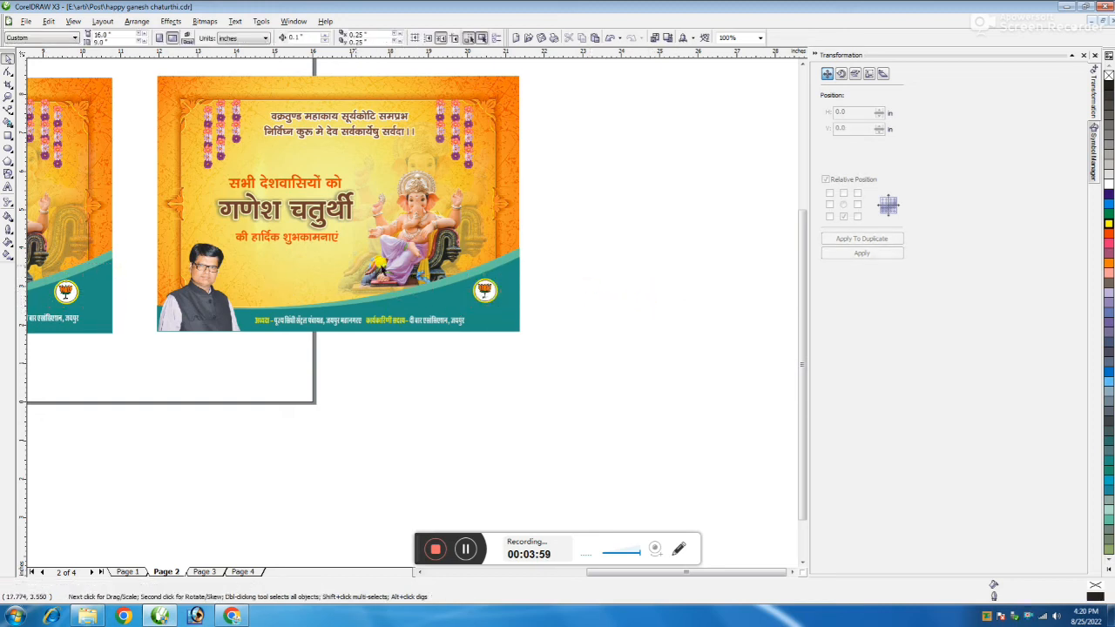
{"action": "key", "text": "F3"}
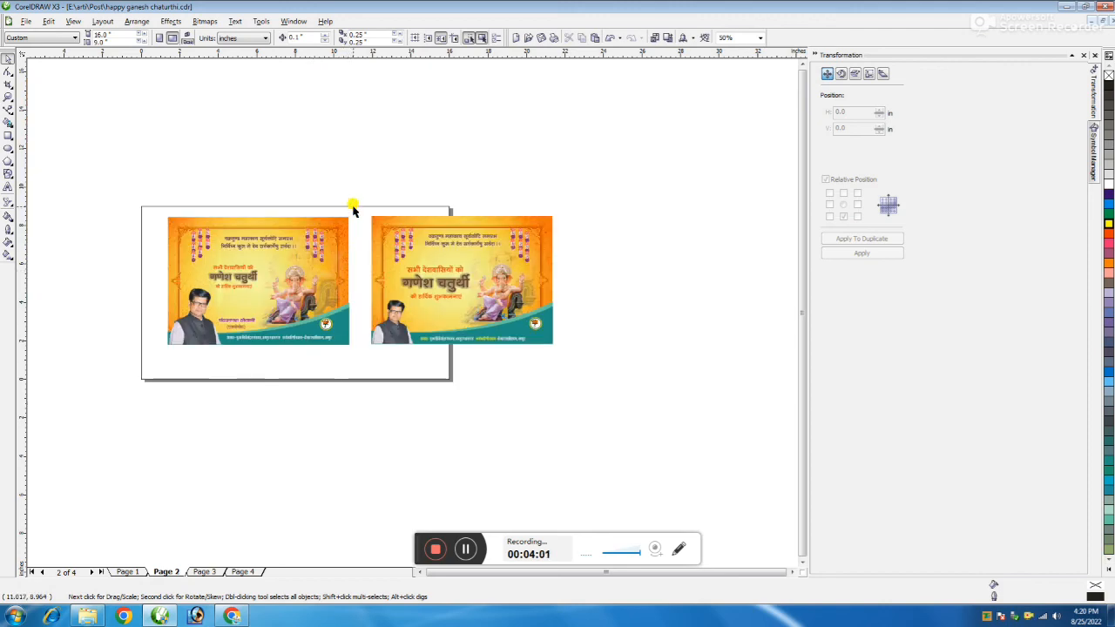
{"action": "key", "text": "F4"}
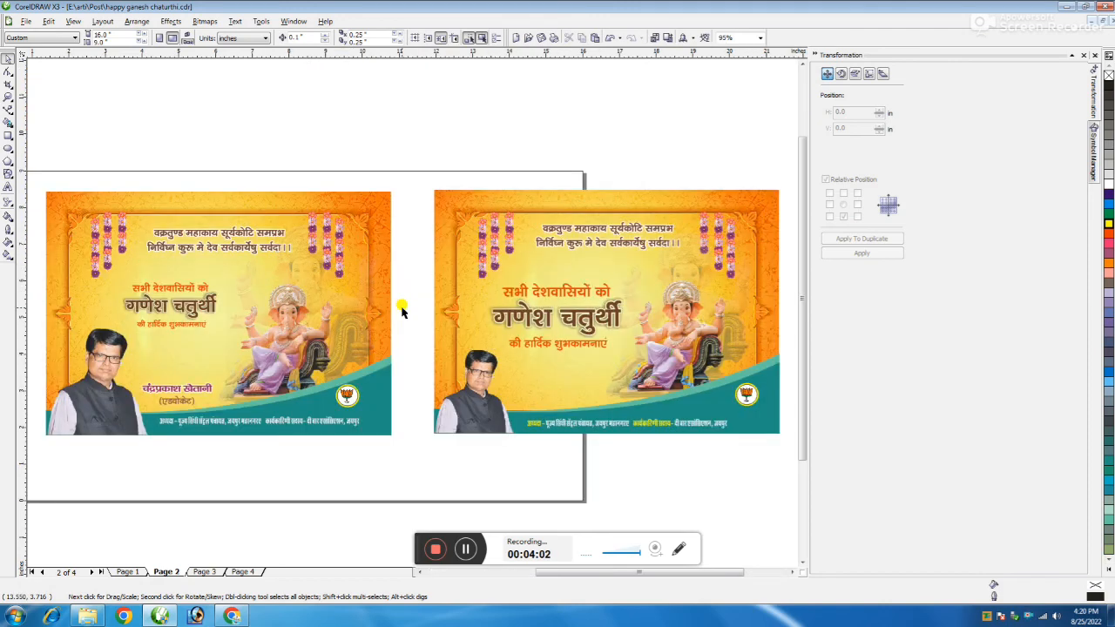